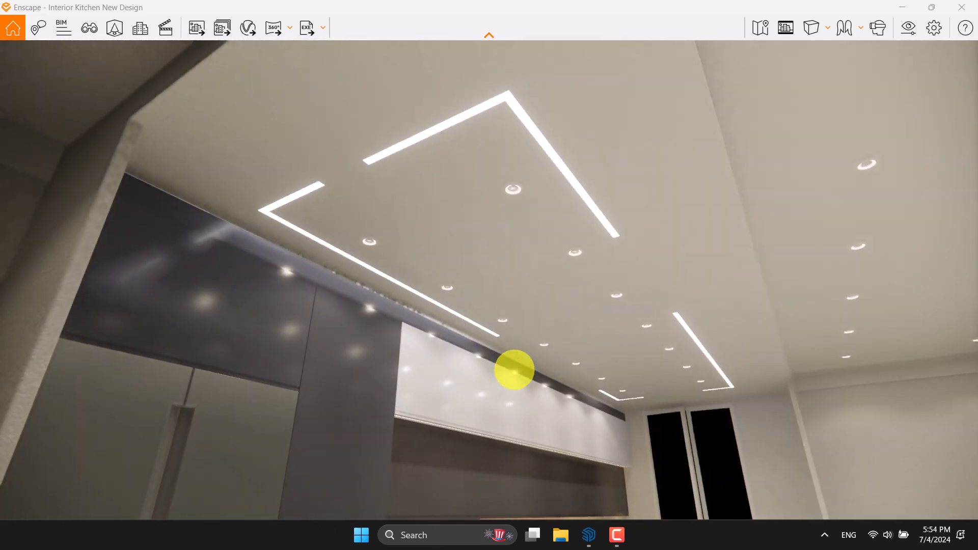
Fly through the kitchen to examine the ceiling lights, cabinet fronts and LED strips under the wall cabinets.
key(w)
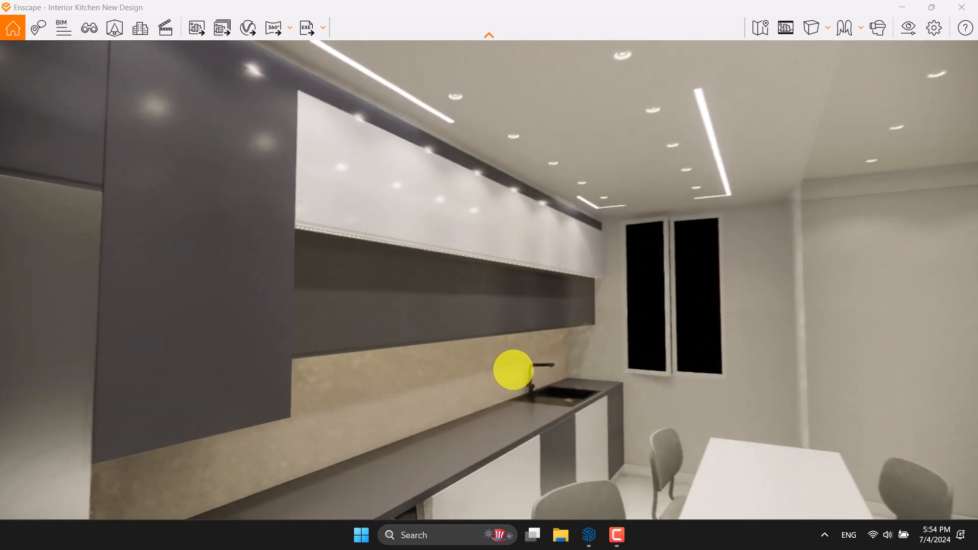
key(w)
key(q)
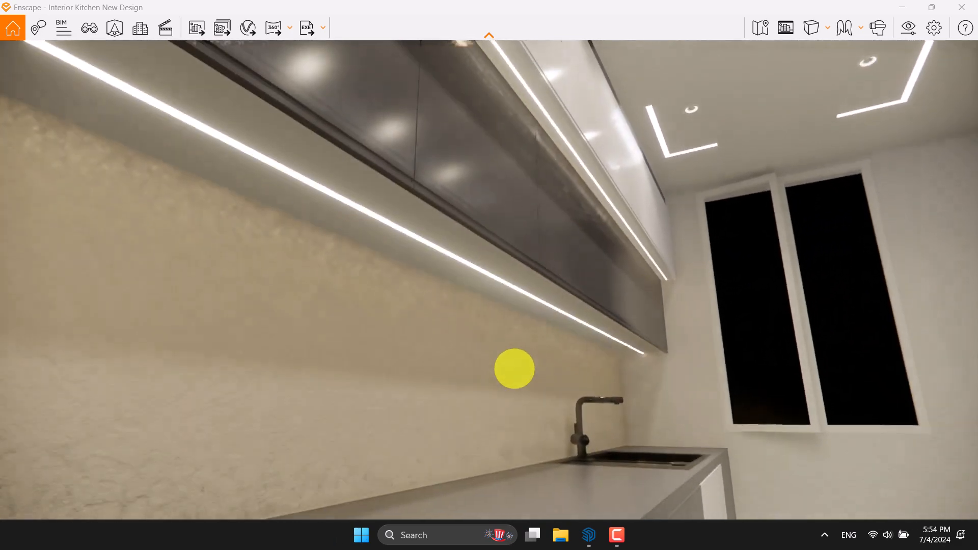
key(e)
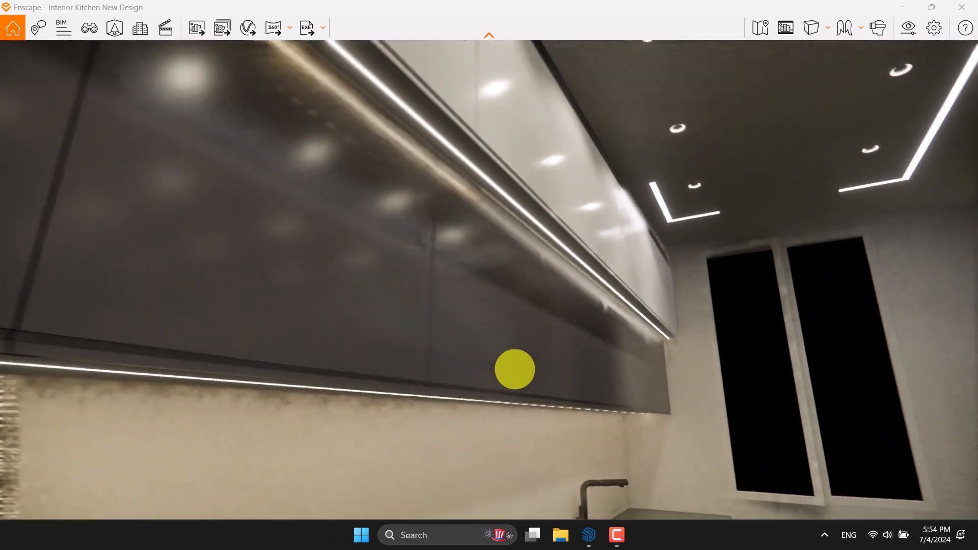
key(q)
key(q)
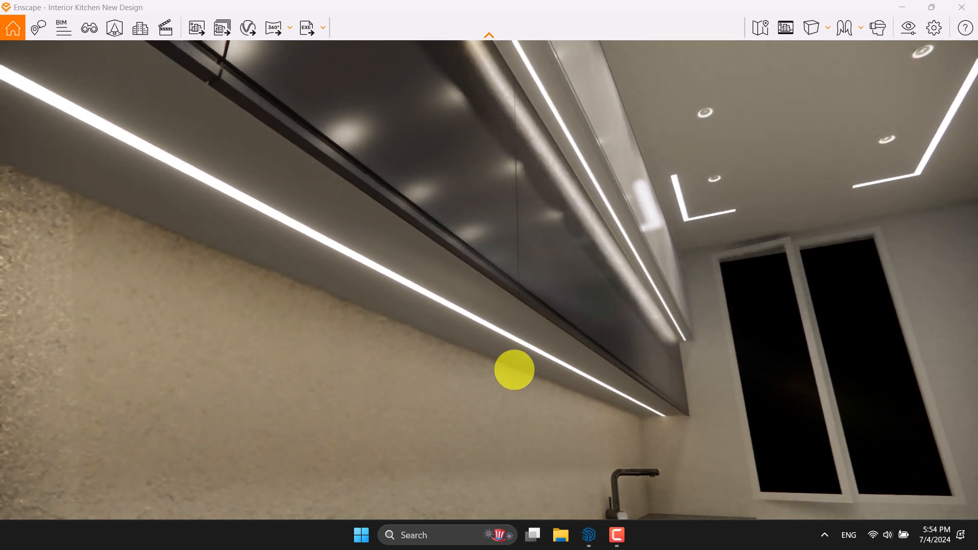
right_drag(514, 370, 514, 369)
key(s)
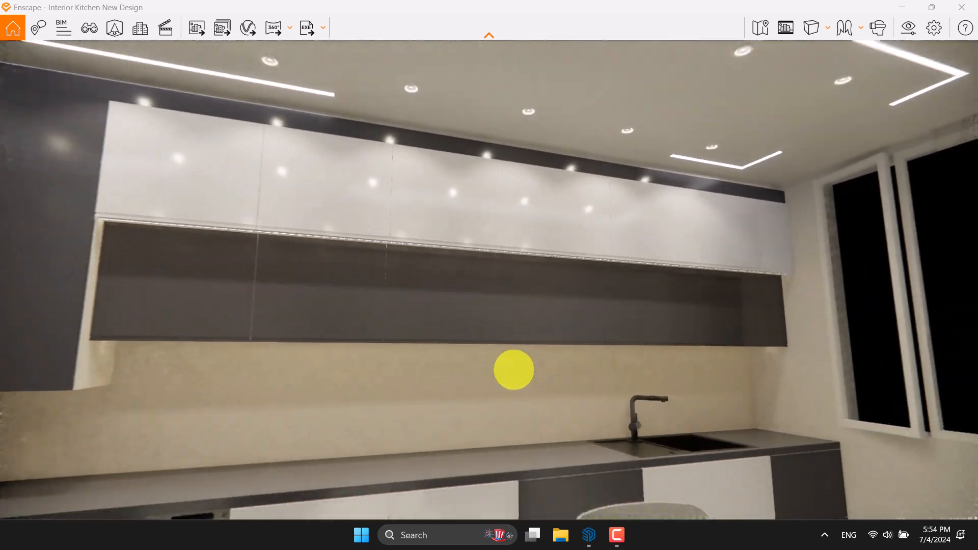
key(s)
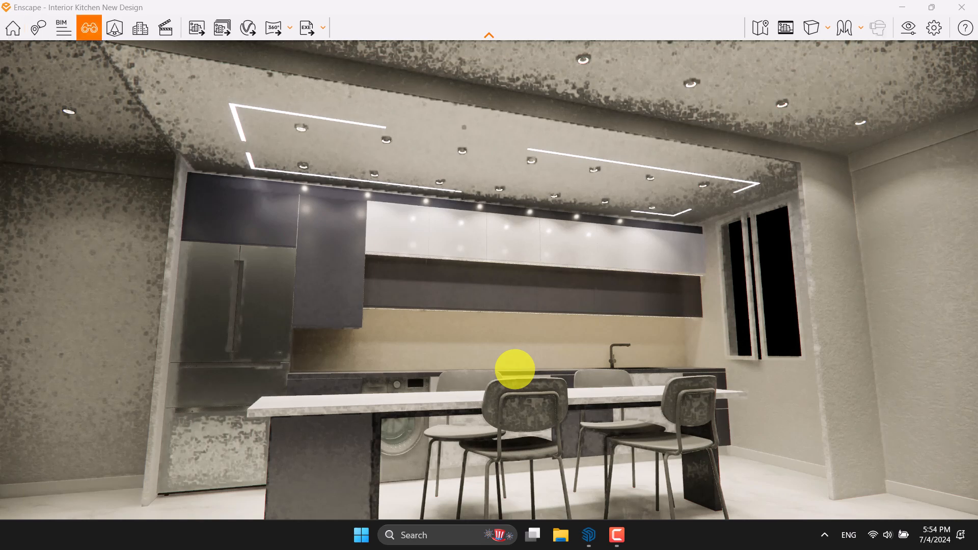
Restore the saved view INK-001 and close the view management.
key(c)
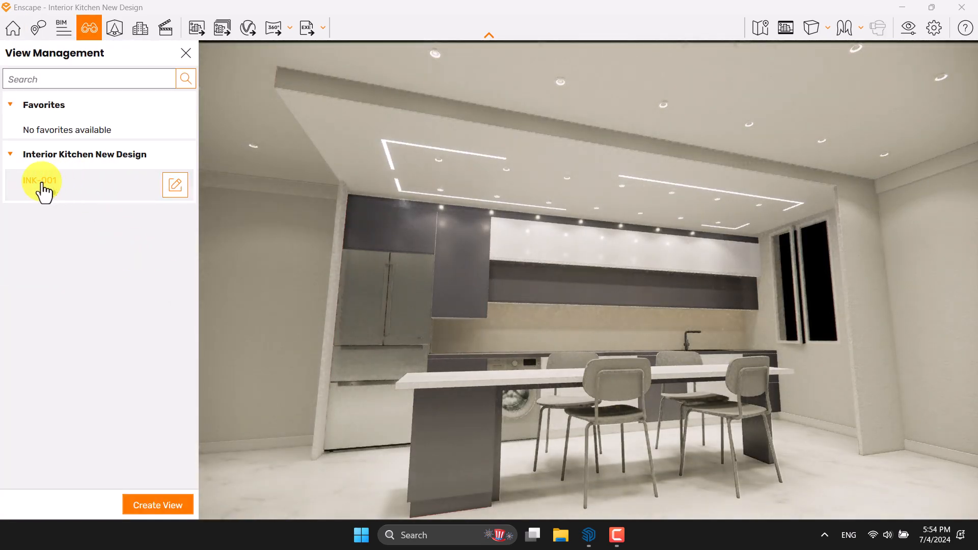
click(42, 188)
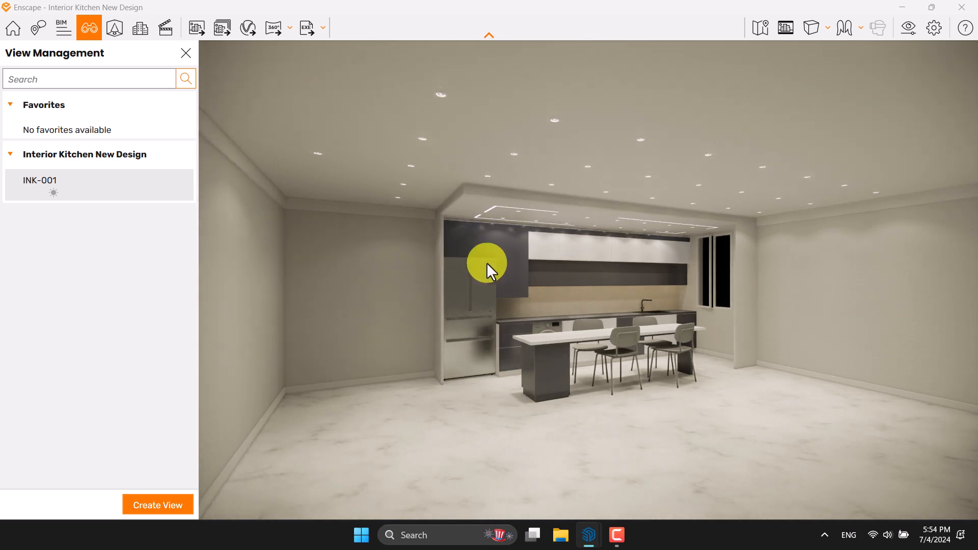
click(187, 53)
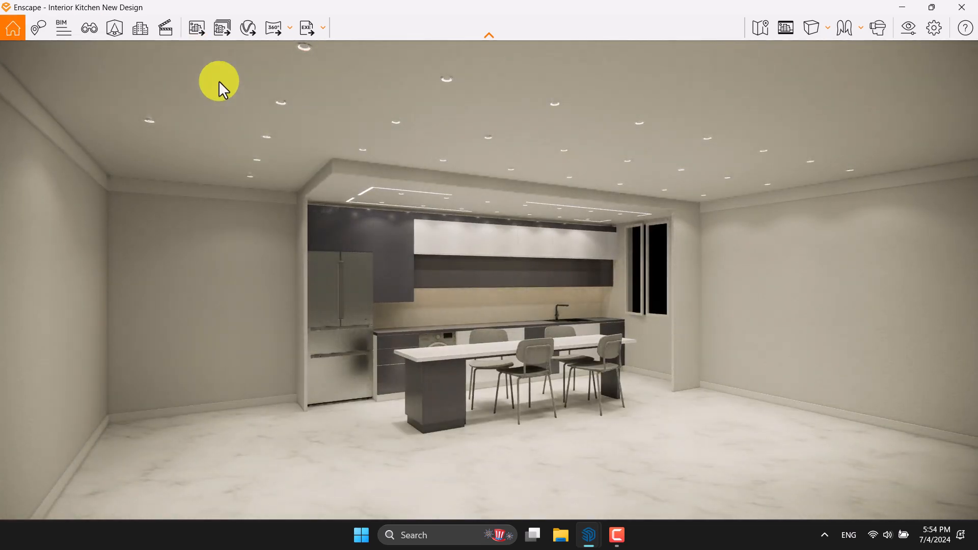
Turn on the safe frame and open the visual settings, moving their window clear of the kitchen.
click(787, 28)
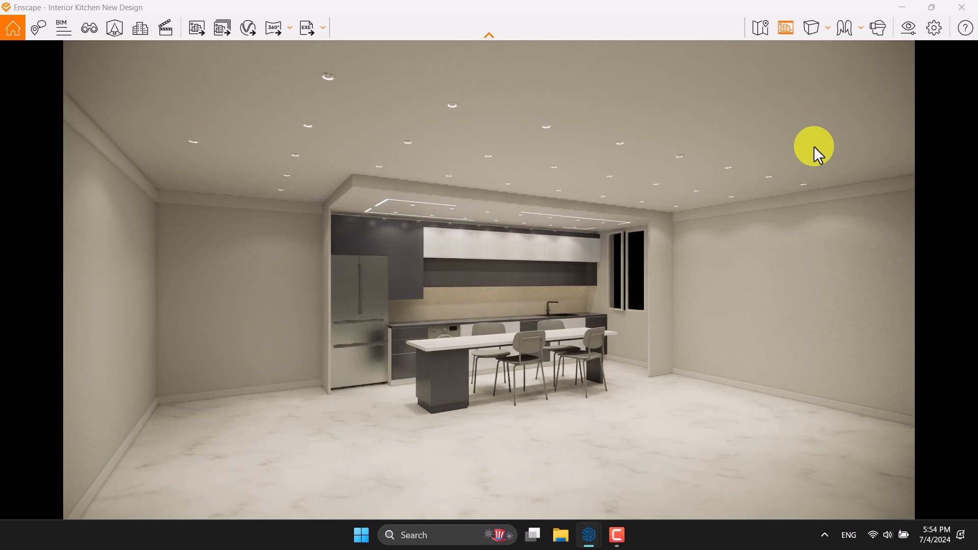
click(908, 30)
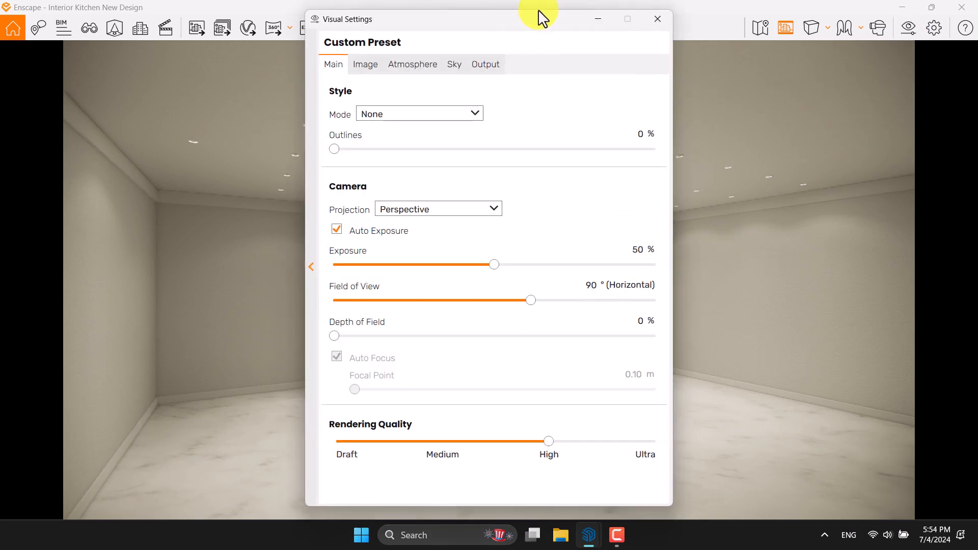
drag(541, 23, 838, 25)
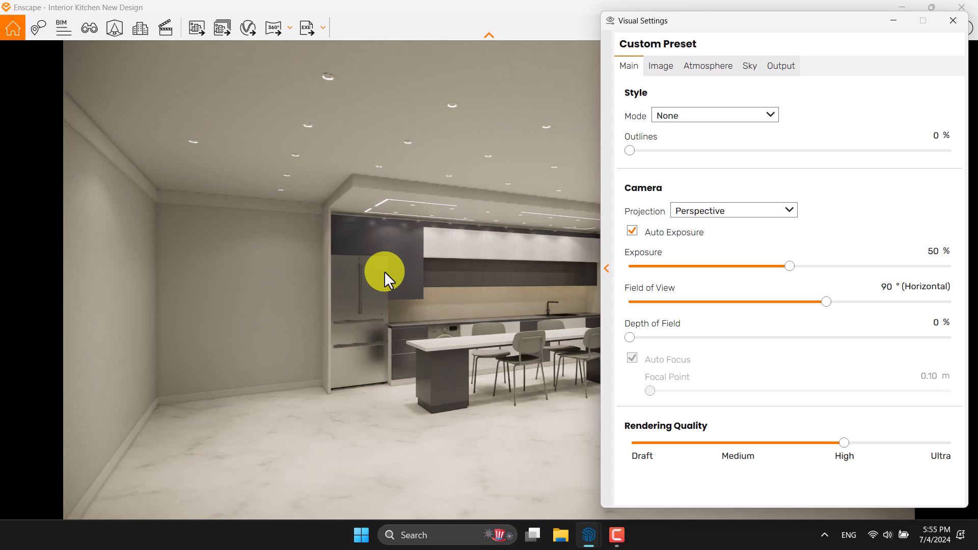
Try a manual exposure of 62% with Auto Exposure off, and restore the default exposure with Auto Exposure on.
click(652, 243)
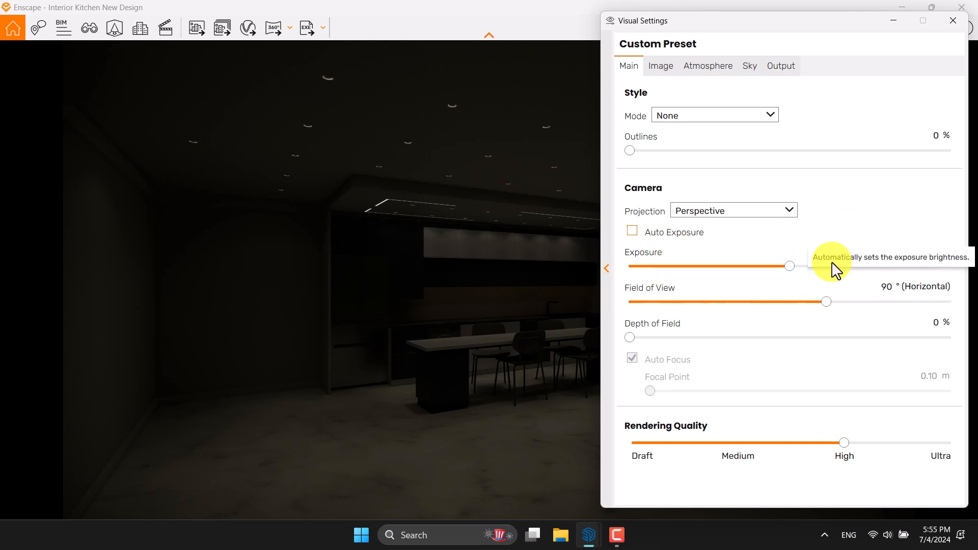
drag(793, 268, 829, 267)
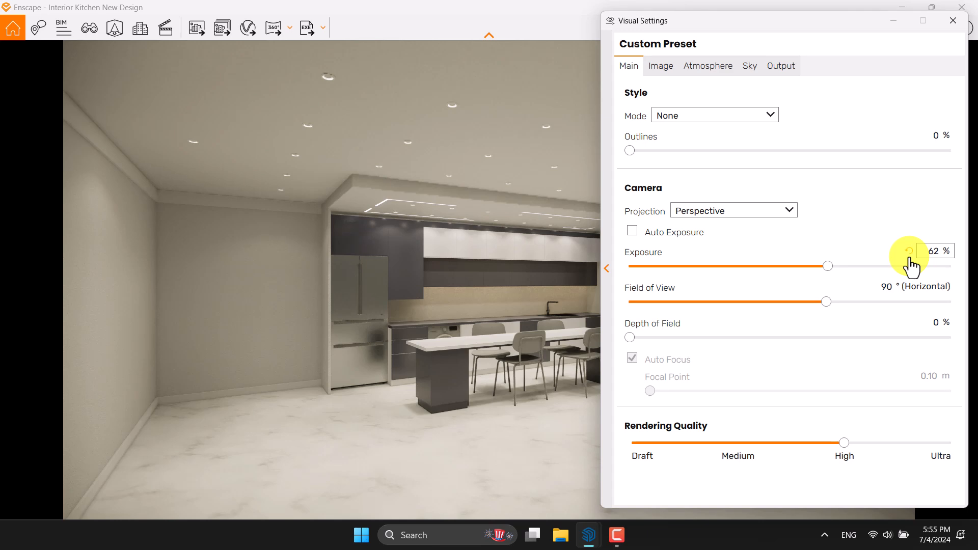
click(910, 252)
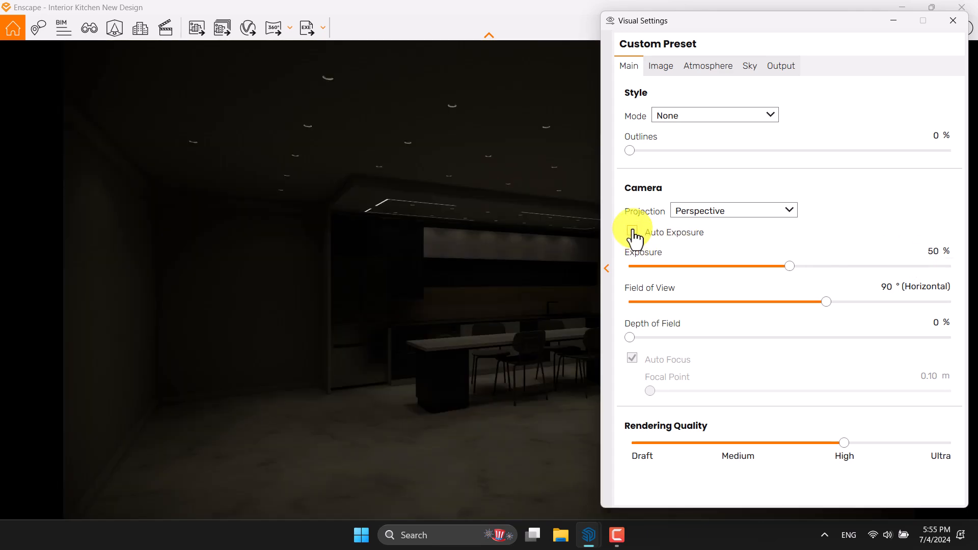
click(633, 232)
Set the camera exposure to 54% while keeping Auto Exposure on.
click(927, 253)
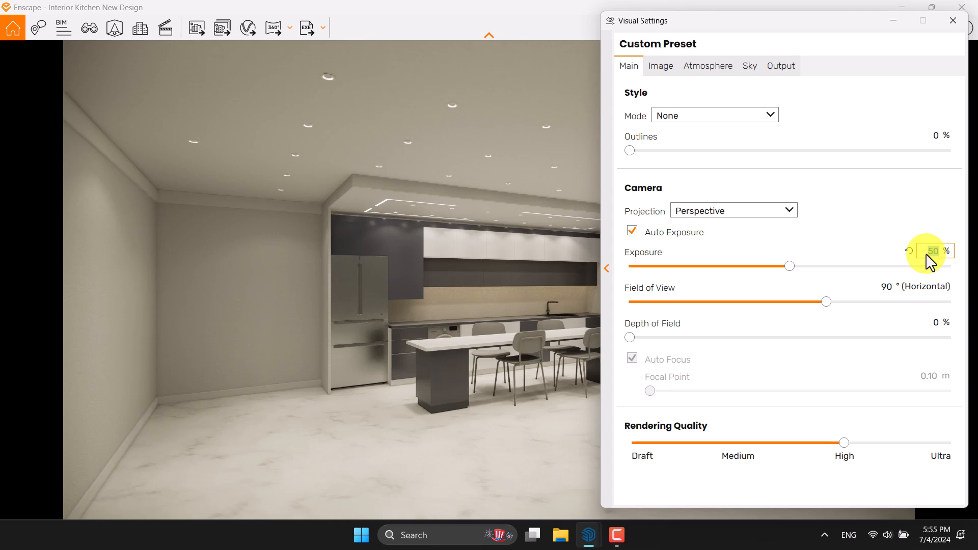
text(54)
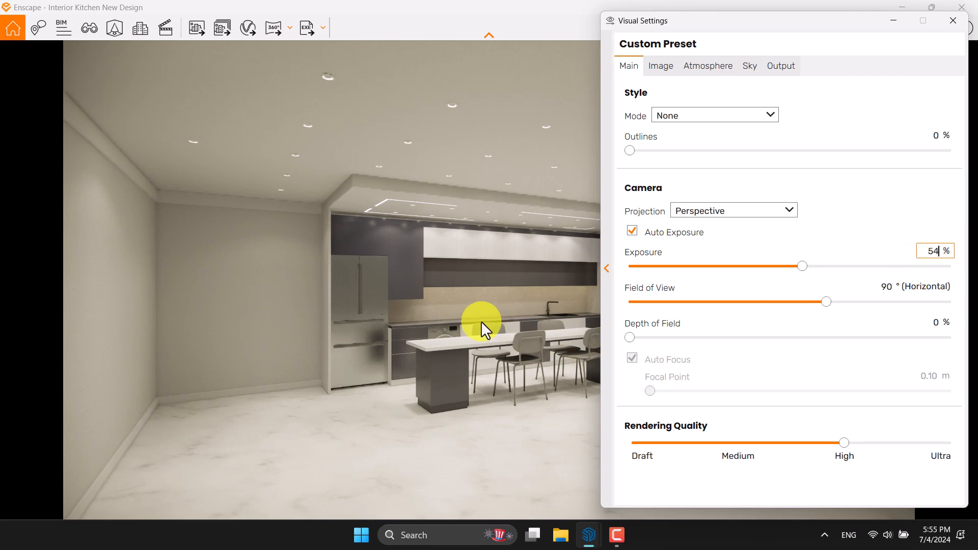
click(465, 249)
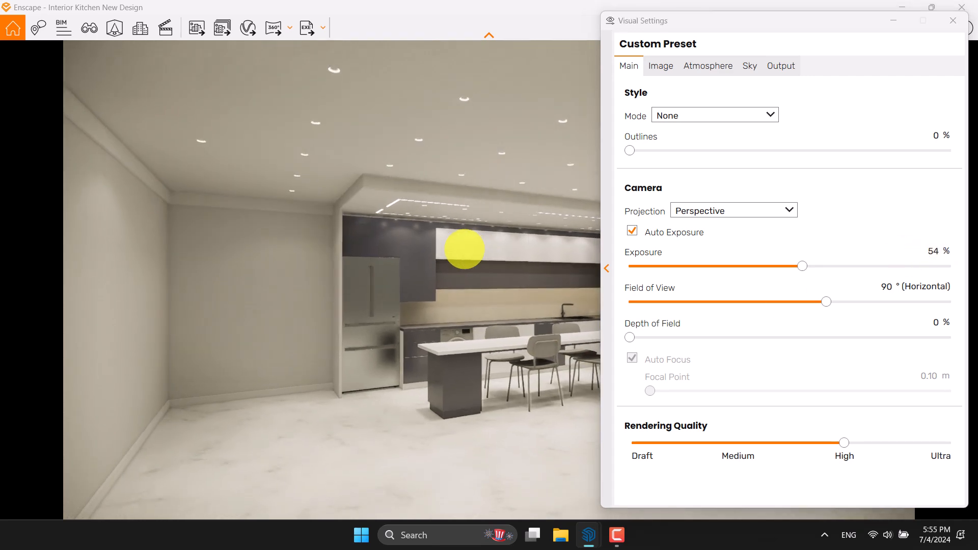
Set the outlines to 6%, checking the effect on the white wall cabinet edges up close.
scroll(465, 249, up, 5)
scroll(464, 249, up, 3)
middle_drag(464, 249, 448, 275)
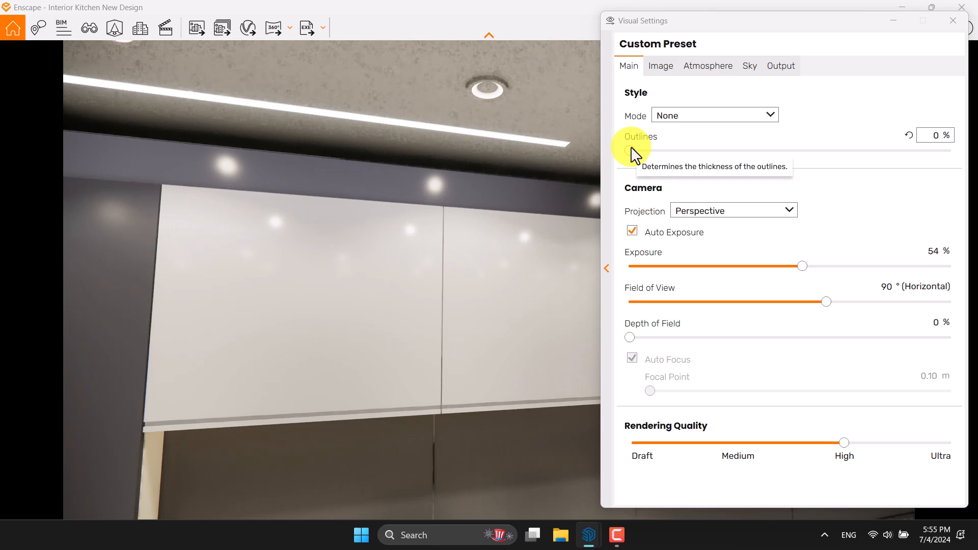
drag(631, 151, 658, 153)
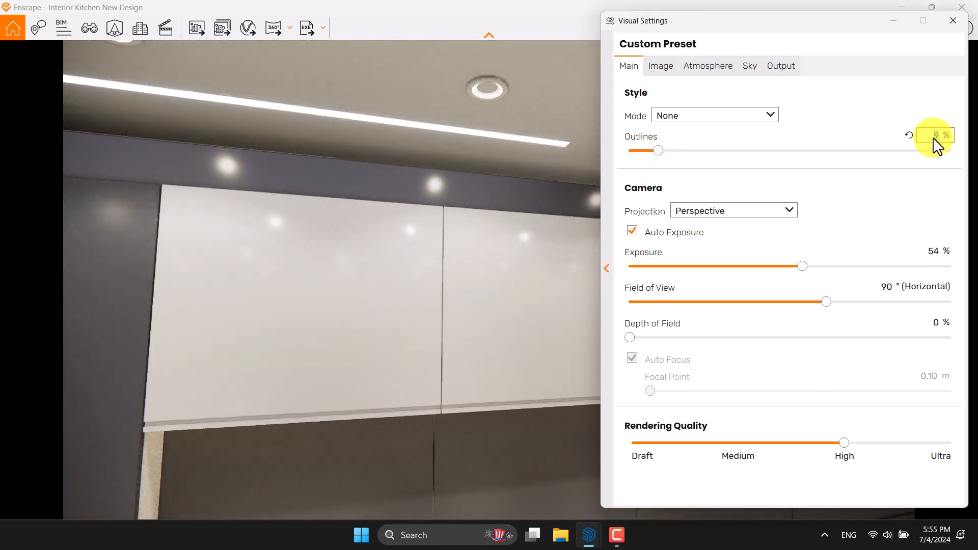
text(6)
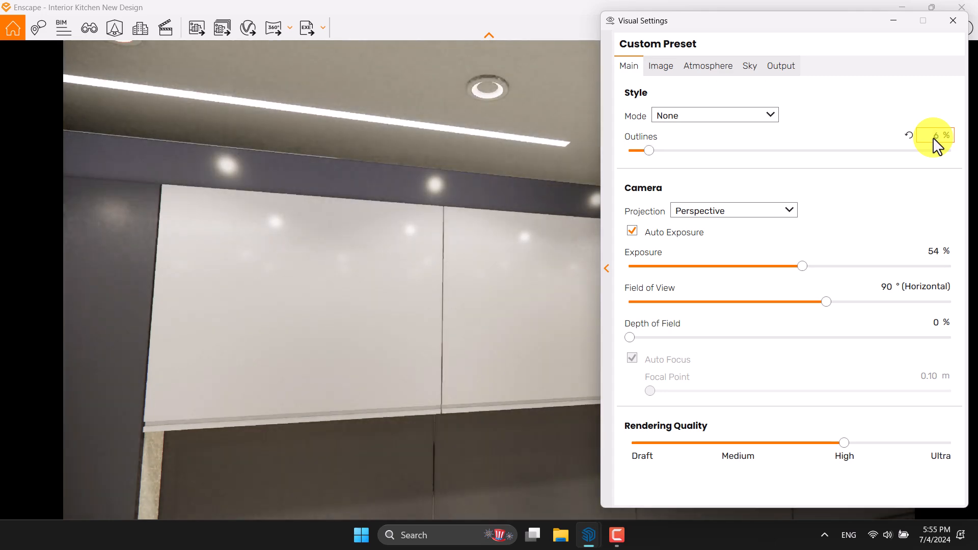
Close the visual settings and return to the saved view INK-001.
click(953, 20)
click(89, 28)
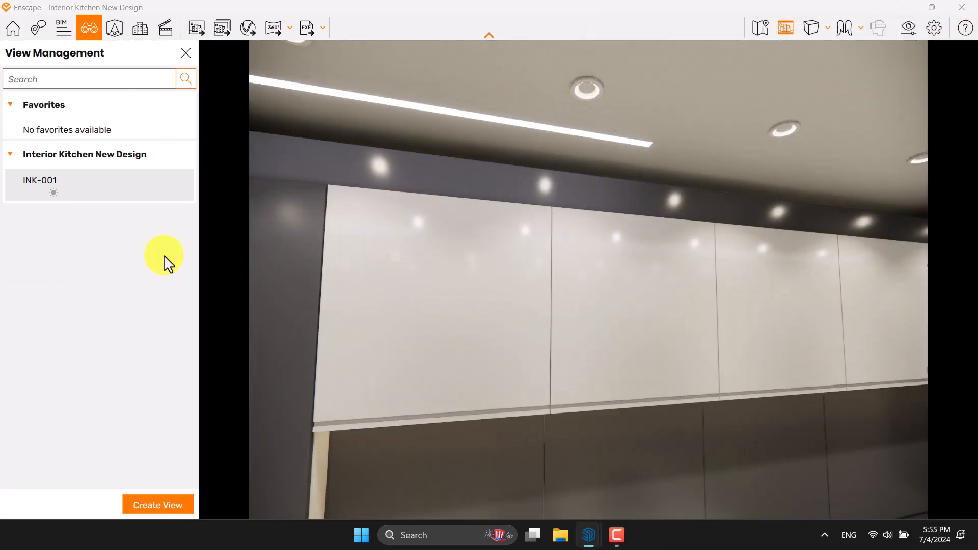
click(66, 197)
click(188, 52)
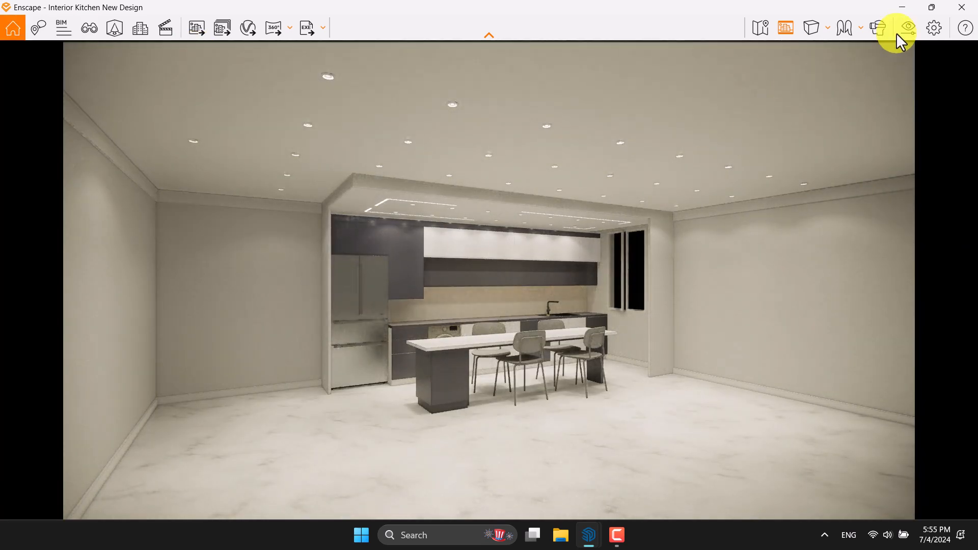
Reopen the visual settings beside the kitchen and set the camera's horizontal field of view to 56°.
click(909, 27)
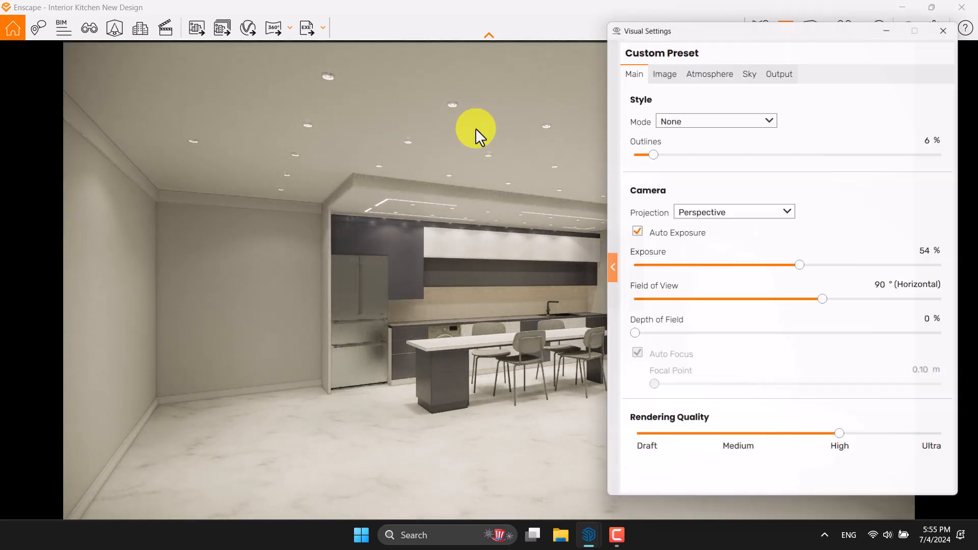
drag(627, 20, 106, 31)
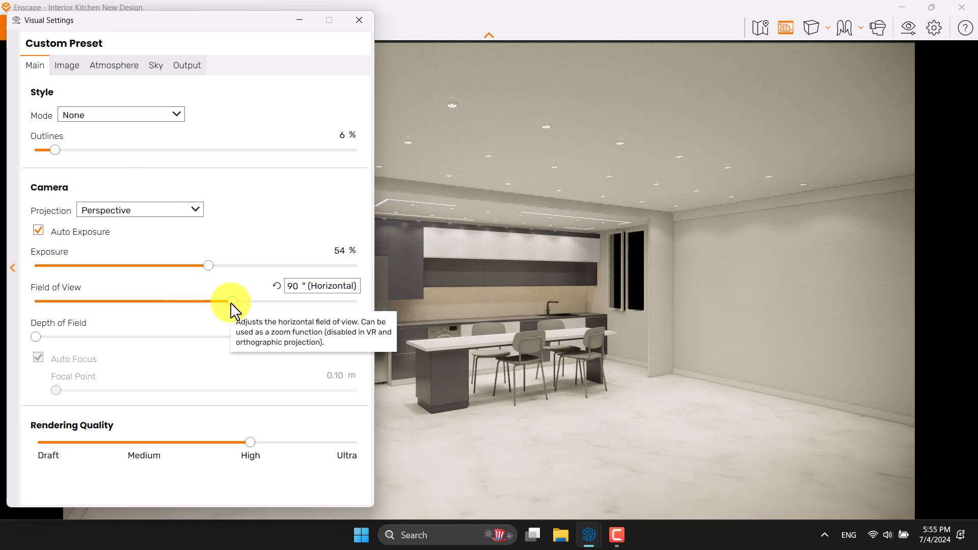
drag(233, 305, 144, 304)
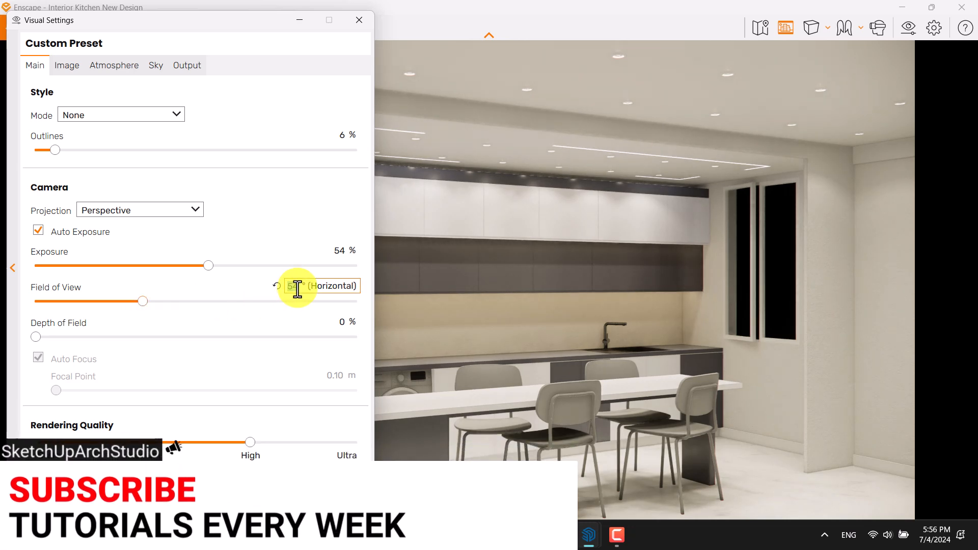
key(Return)
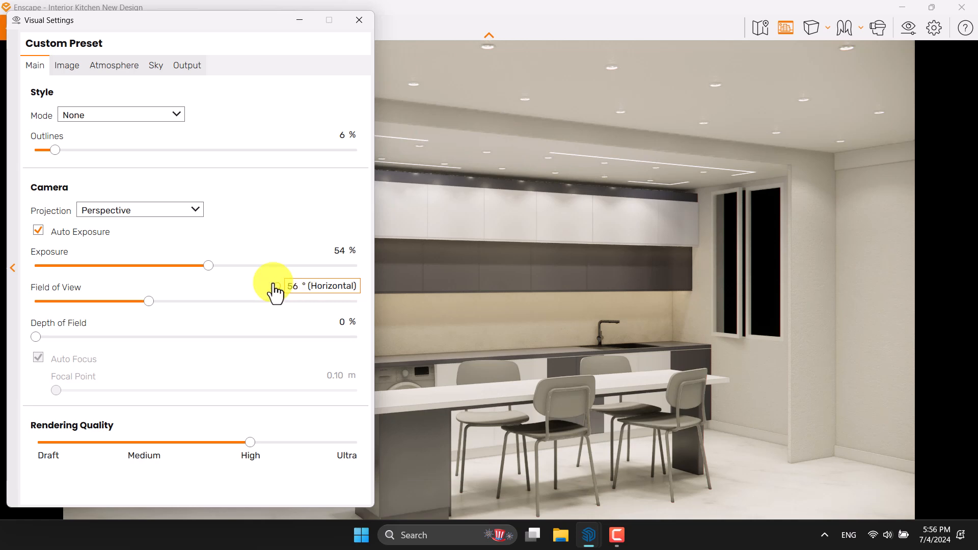
Give the camera an 8% depth of field with Auto Focus off and the focal point at 8 m.
drag(38, 339, 176, 338)
click(45, 358)
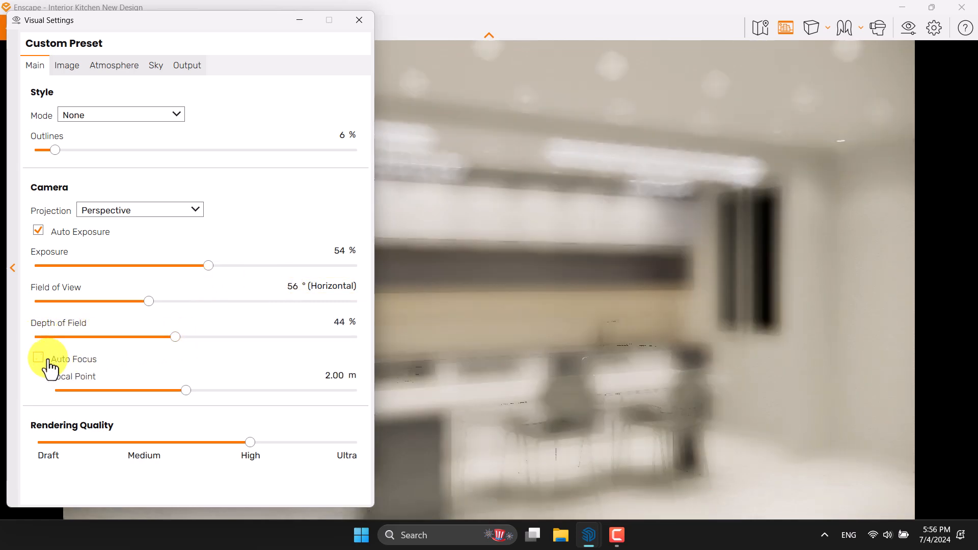
drag(186, 392, 251, 397)
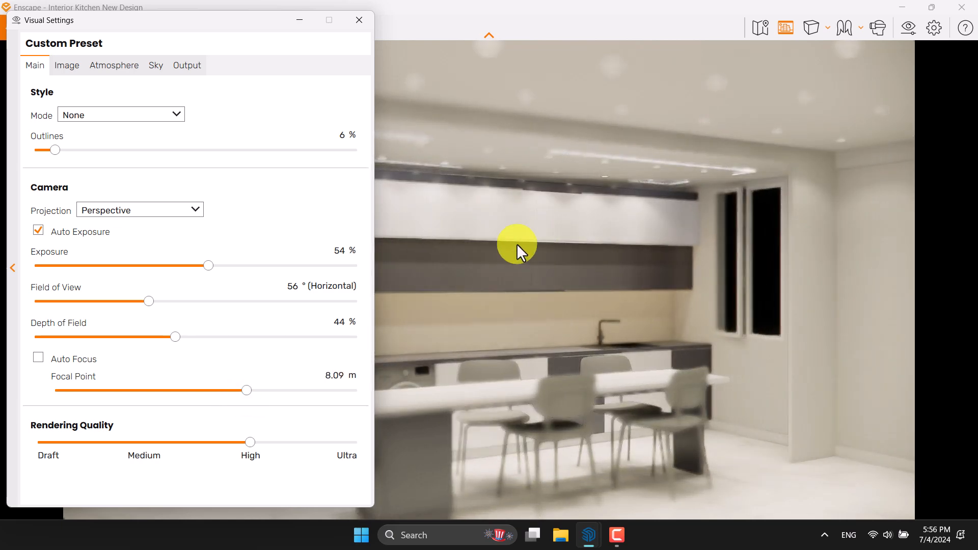
click(326, 377)
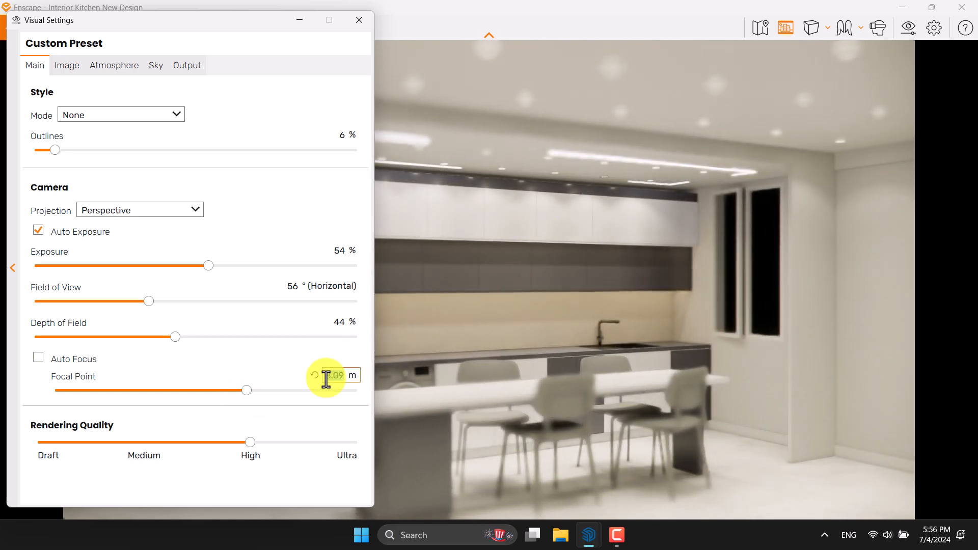
text(8)
click(338, 323)
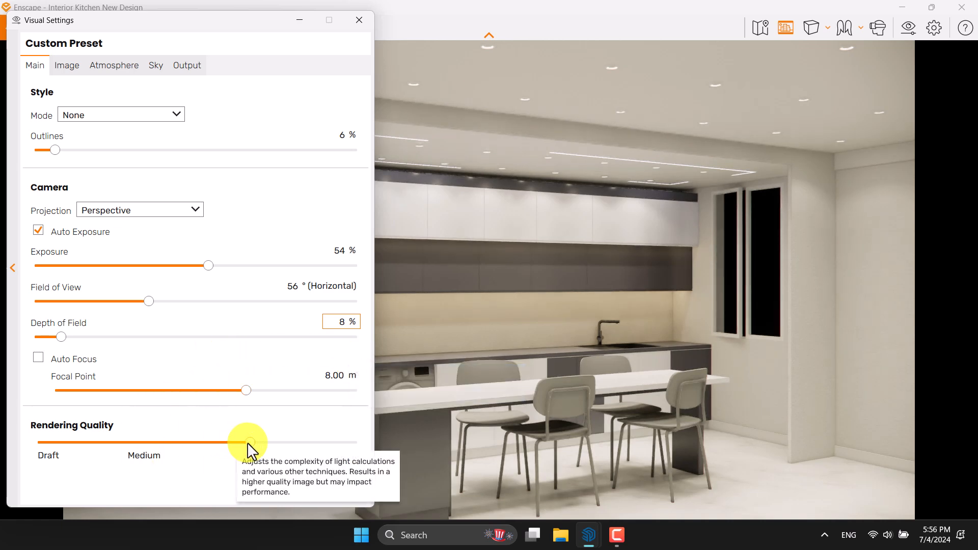
Set the rendering quality to Ultra and reset the exposure to its default of 50%.
drag(248, 442, 355, 443)
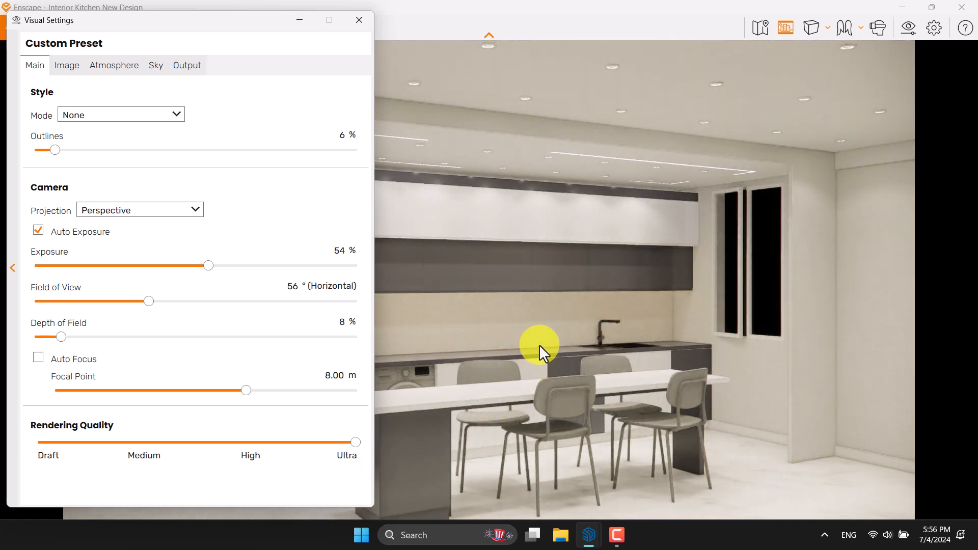
click(315, 251)
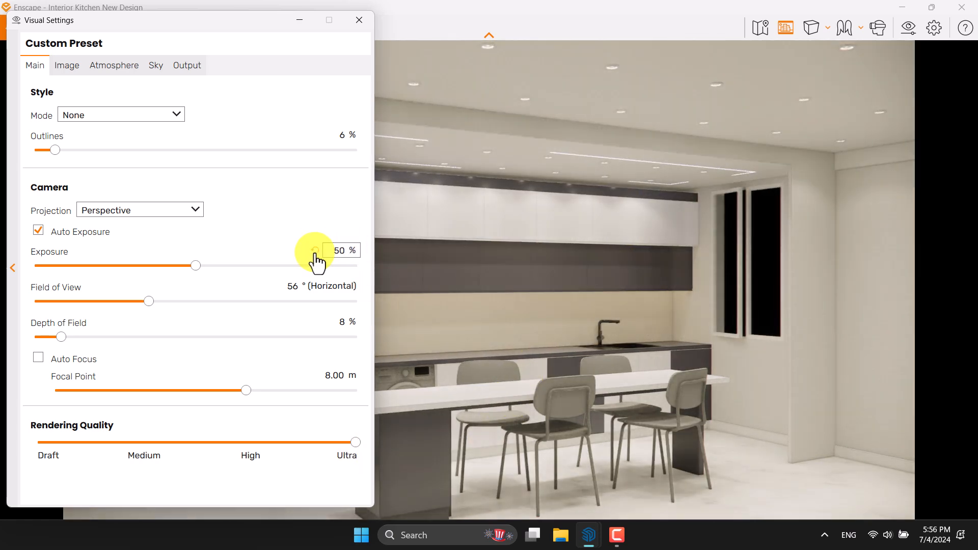
Enable Auto Contrast in the image corrections and set the saturation to 131%, moving the settings window aside to compare.
click(67, 66)
click(39, 115)
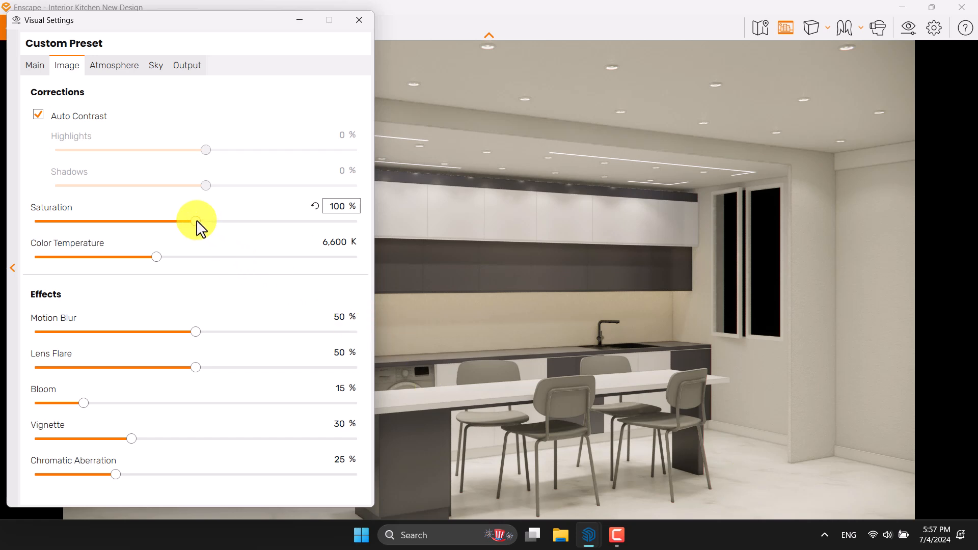
drag(197, 221, 245, 221)
drag(246, 31, 782, 32)
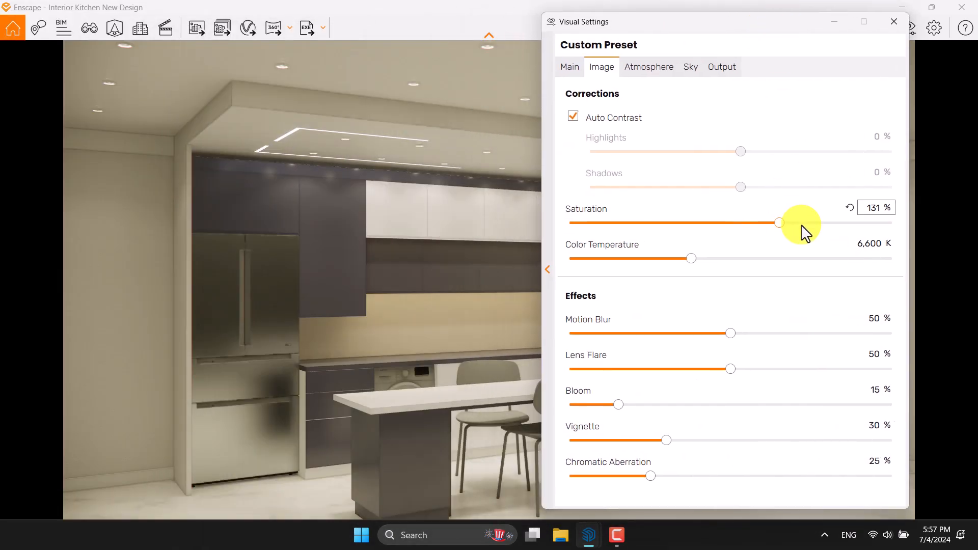
Set the image saturation to 118% and the color temperature to 5,800 K.
drag(781, 221, 776, 222)
click(872, 213)
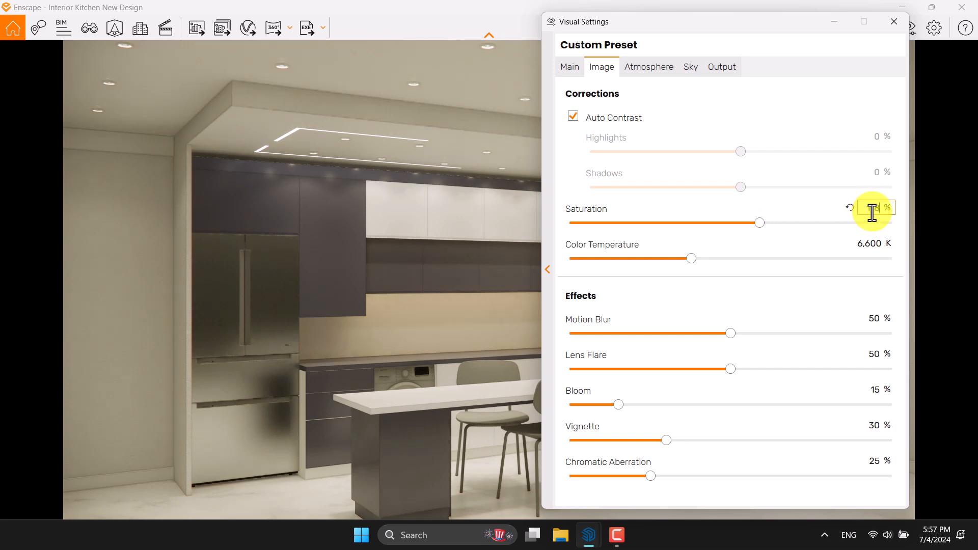
drag(691, 259, 671, 258)
click(885, 247)
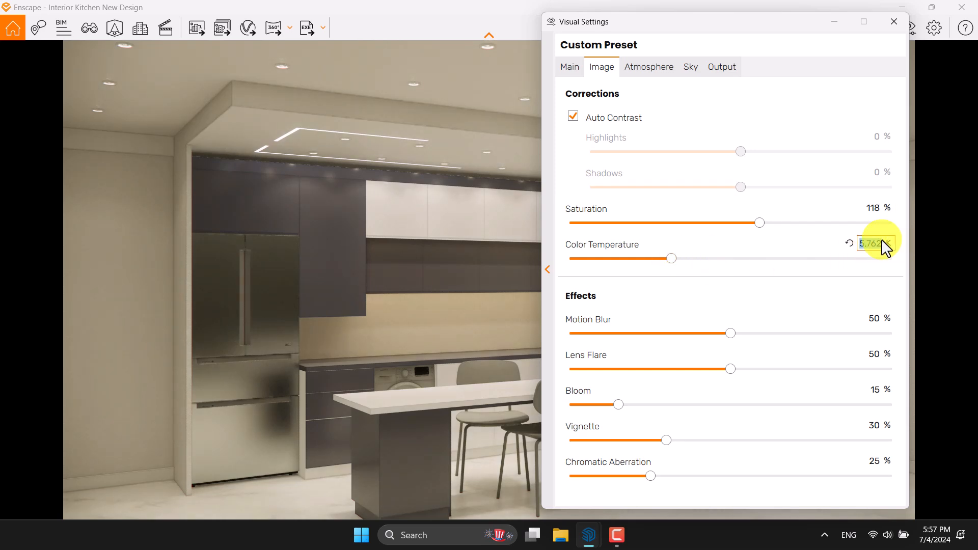
text(5,800)
key(Return)
Set the image effects to 0% motion blur, lens flare, bloom and chromatic aberration, with a 16% vignette.
drag(729, 333, 466, 334)
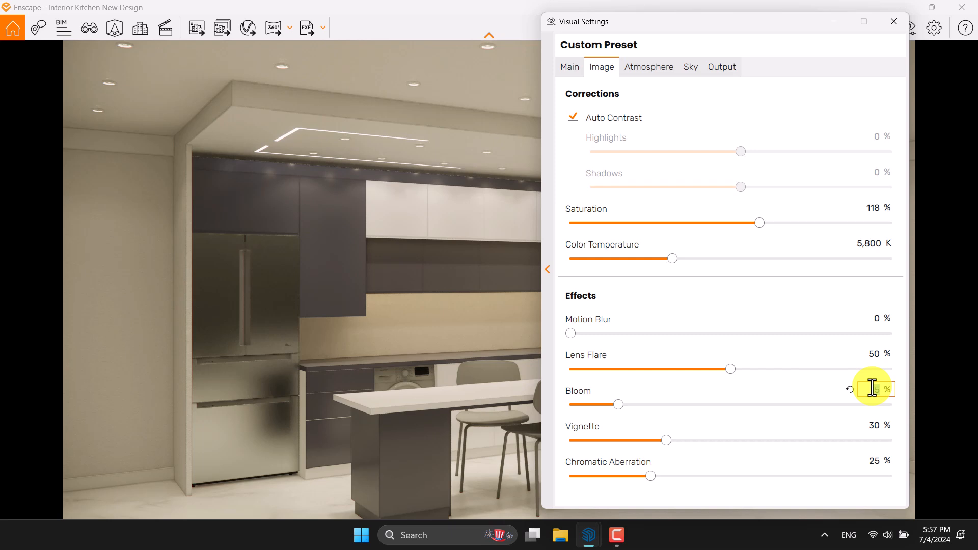
text(0)
click(869, 353)
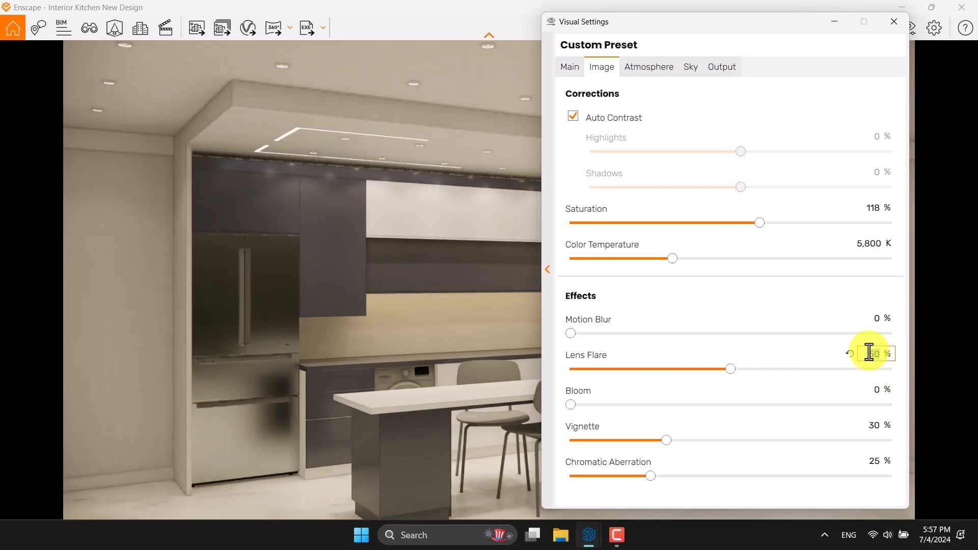
text(0)
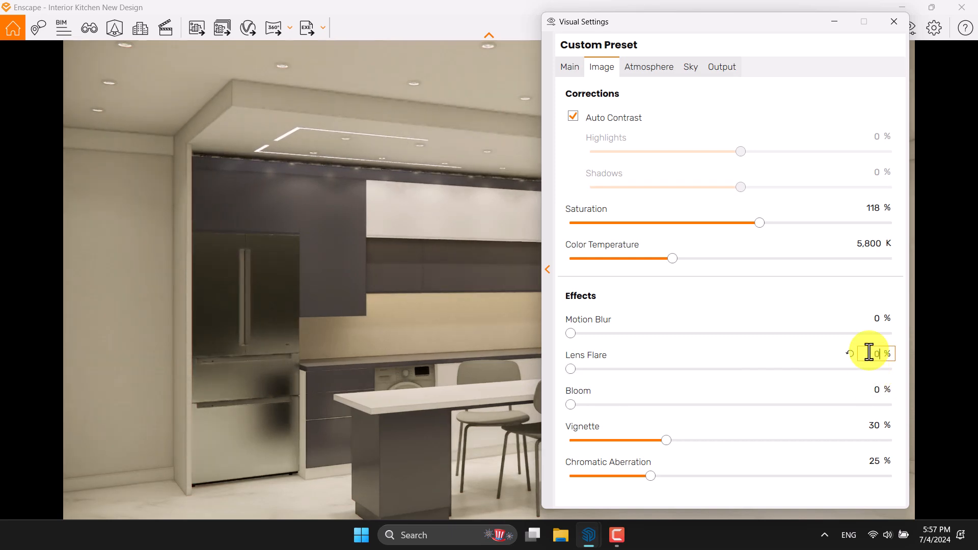
click(871, 426)
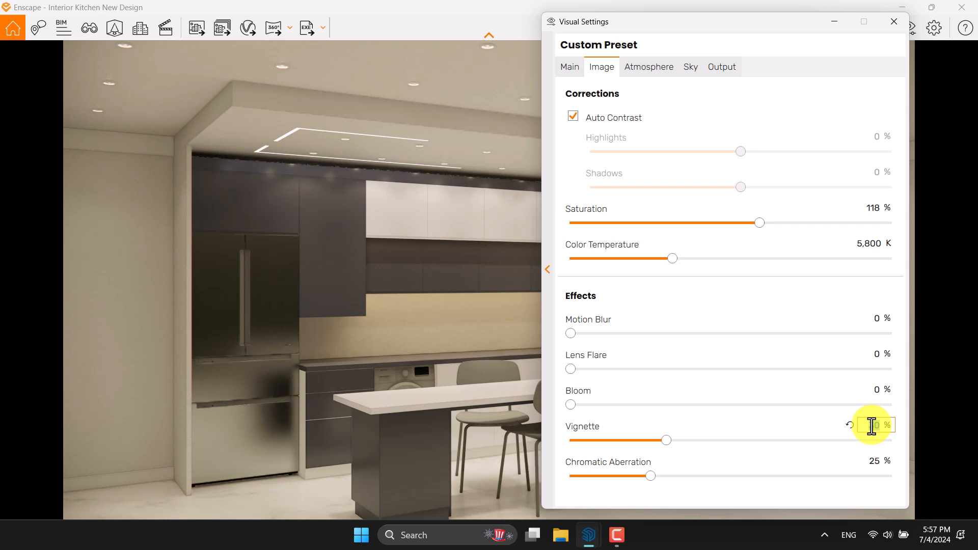
text(16)
click(869, 461)
key(Return)
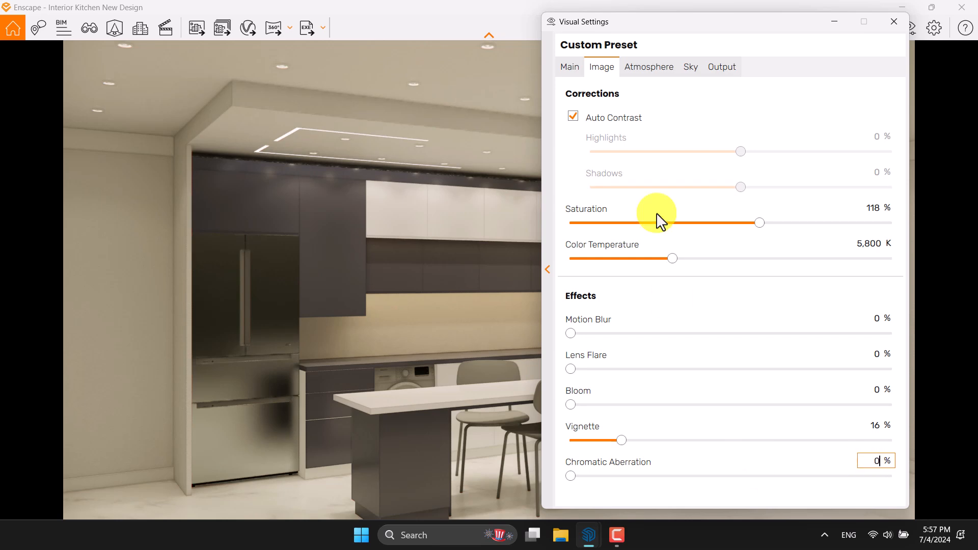
Set the atmosphere's fog intensity to 0% and move the settings window aside to reveal the kitchen's windows.
click(649, 67)
drag(602, 132, 498, 140)
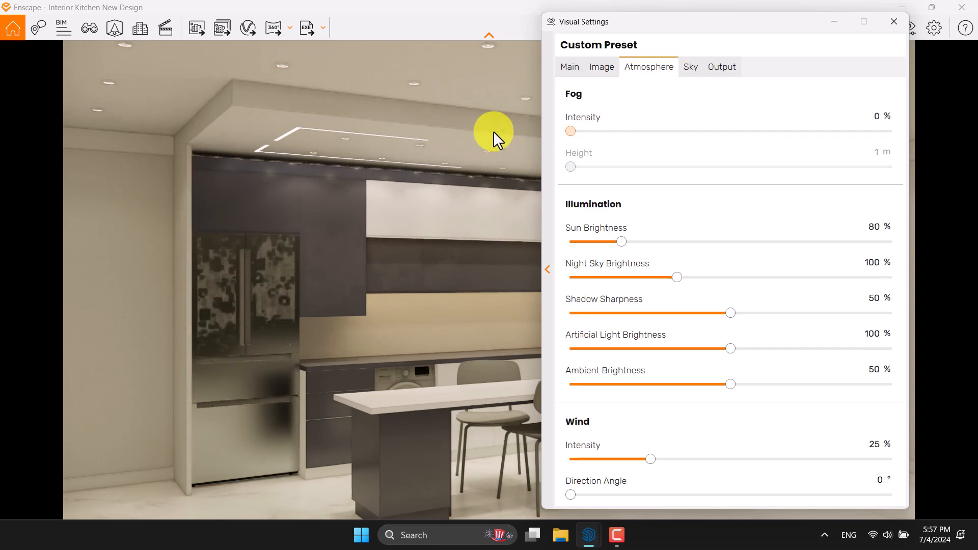
click(465, 248)
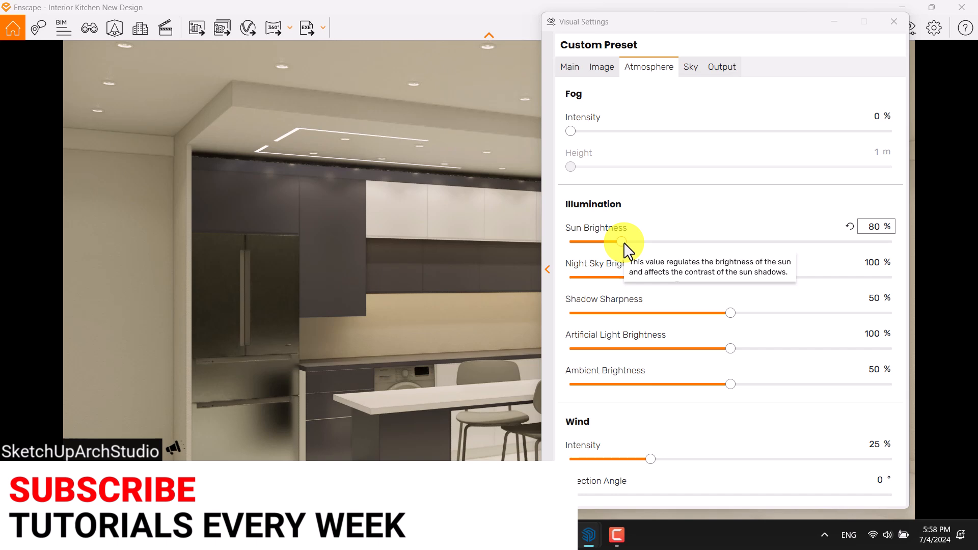
drag(682, 23, 227, 22)
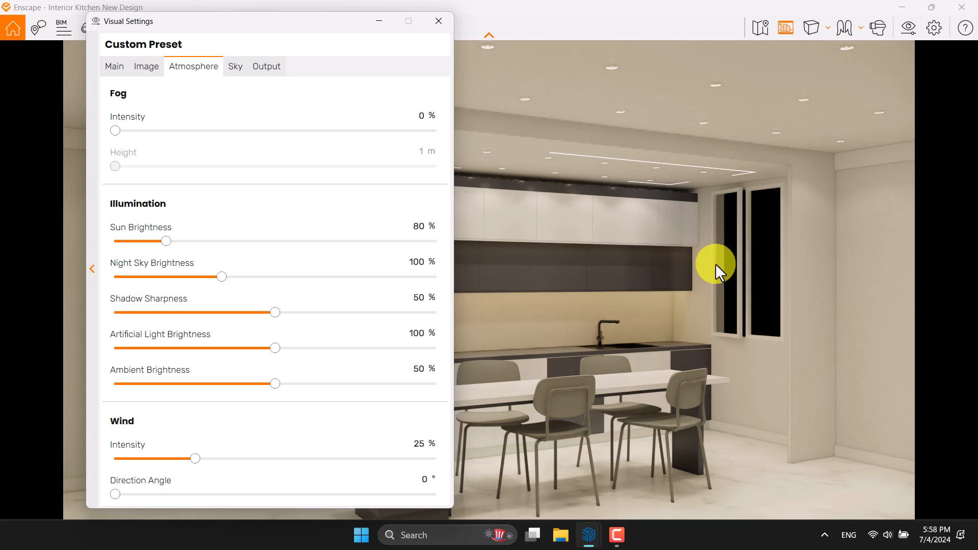
Set the night sky brightness to 240% and the shadow sharpness to 0%.
drag(222, 278, 379, 279)
click(418, 262)
text(240)
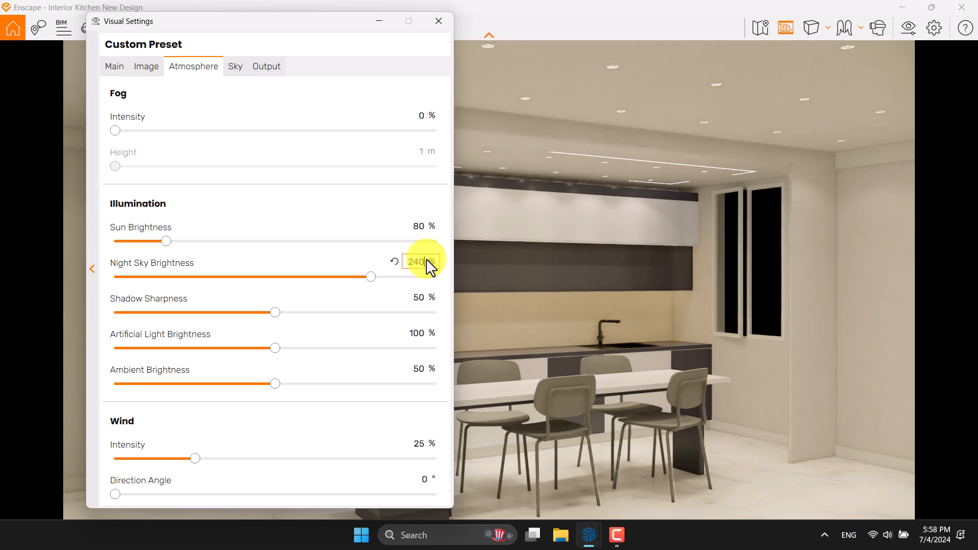
click(416, 298)
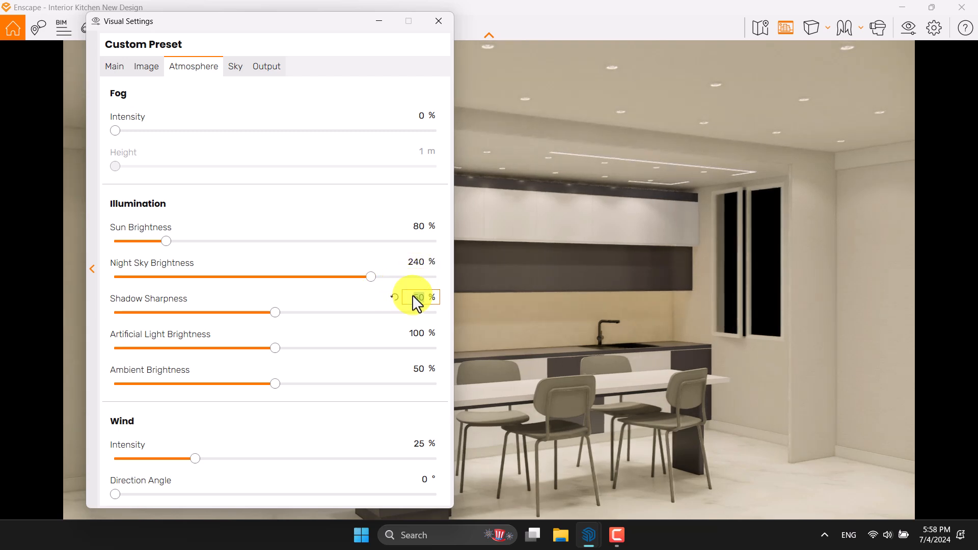
text(0)
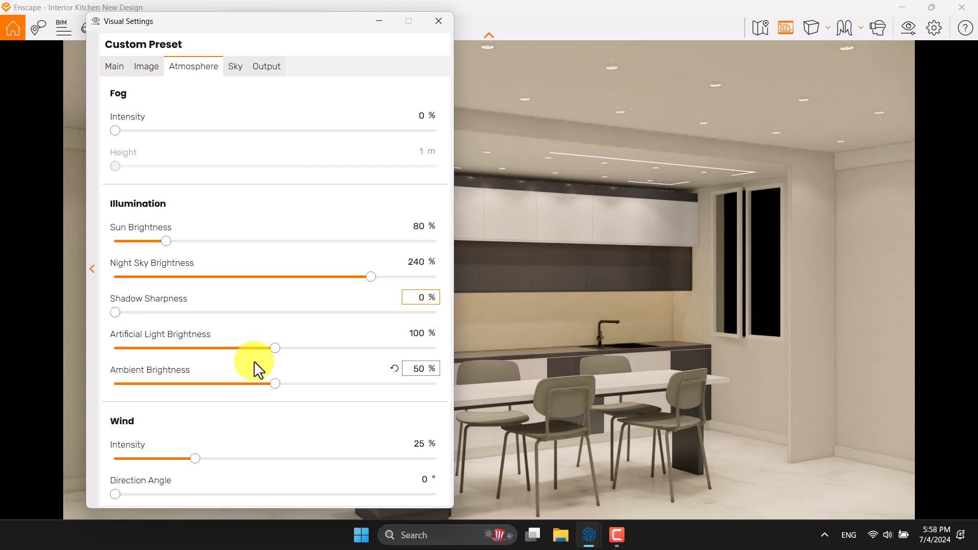
Set the artificial light brightness to 116%.
drag(275, 353, 314, 352)
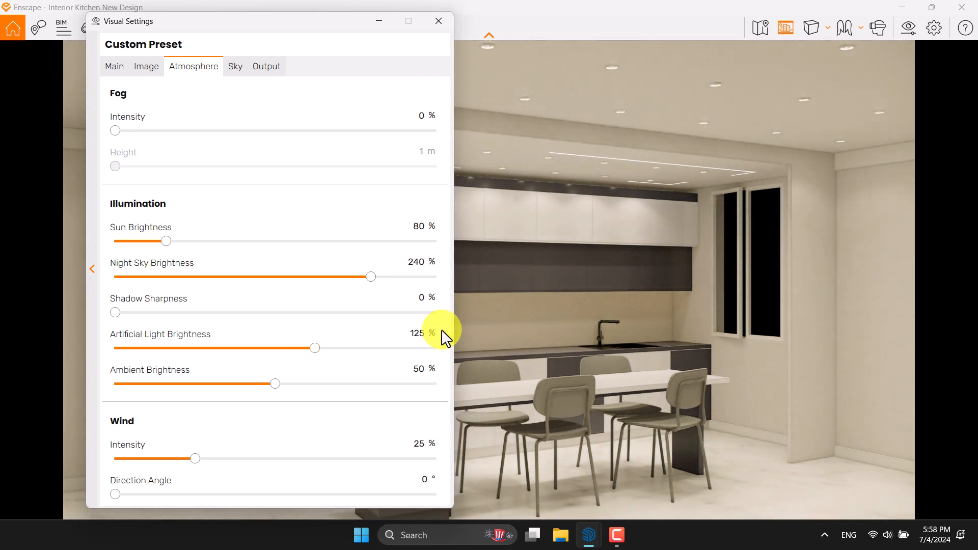
click(411, 338)
text(1)
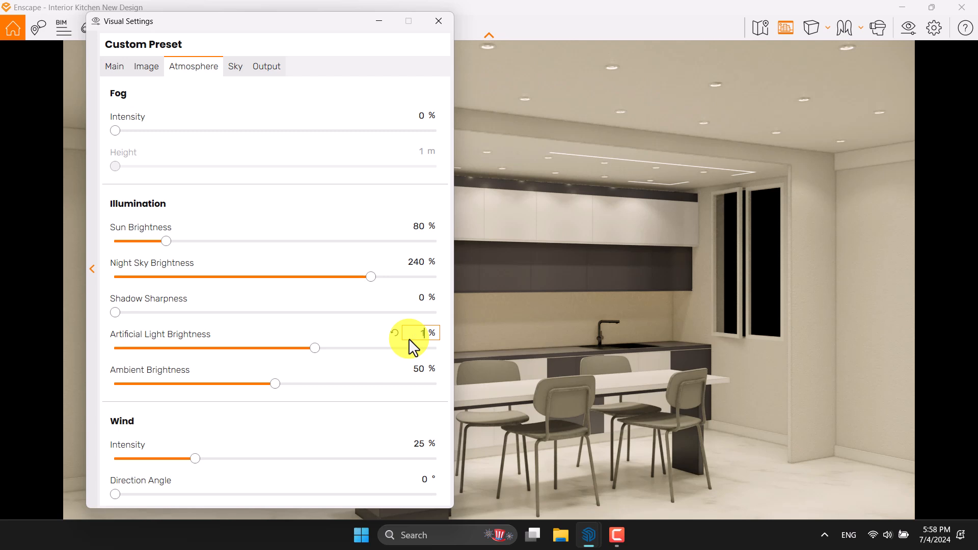
text(16)
key(Return)
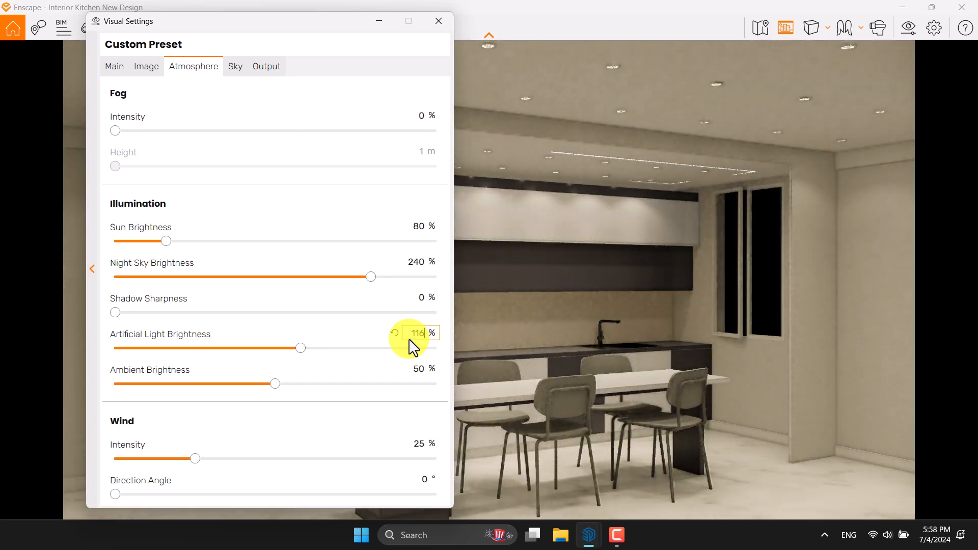
Set the ambient brightness to 66% and the wind intensity to 0%.
click(417, 370)
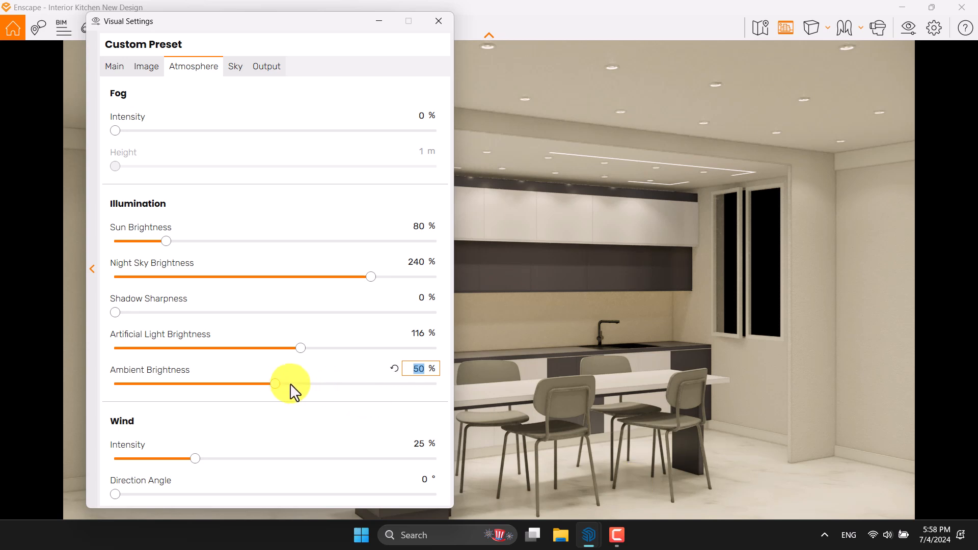
drag(276, 385, 450, 387)
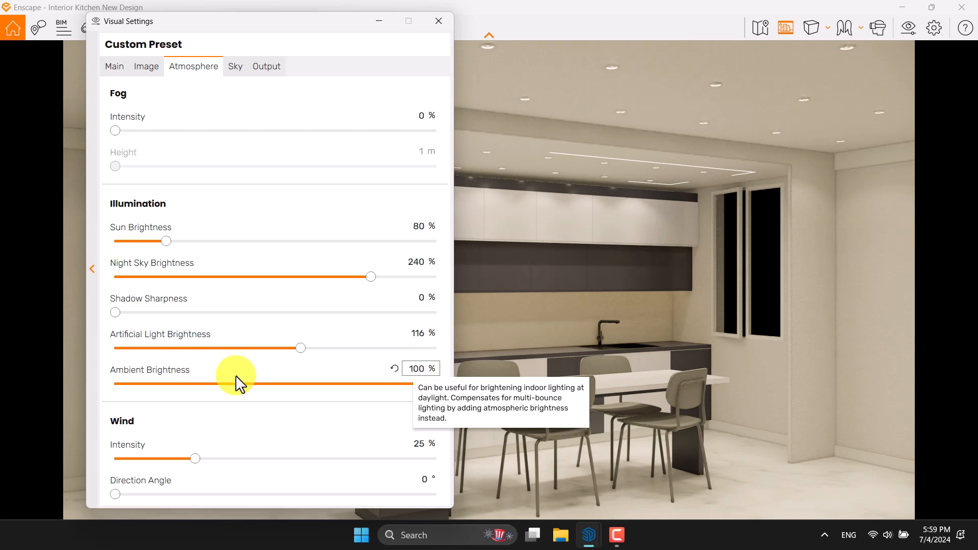
click(417, 370)
text(66)
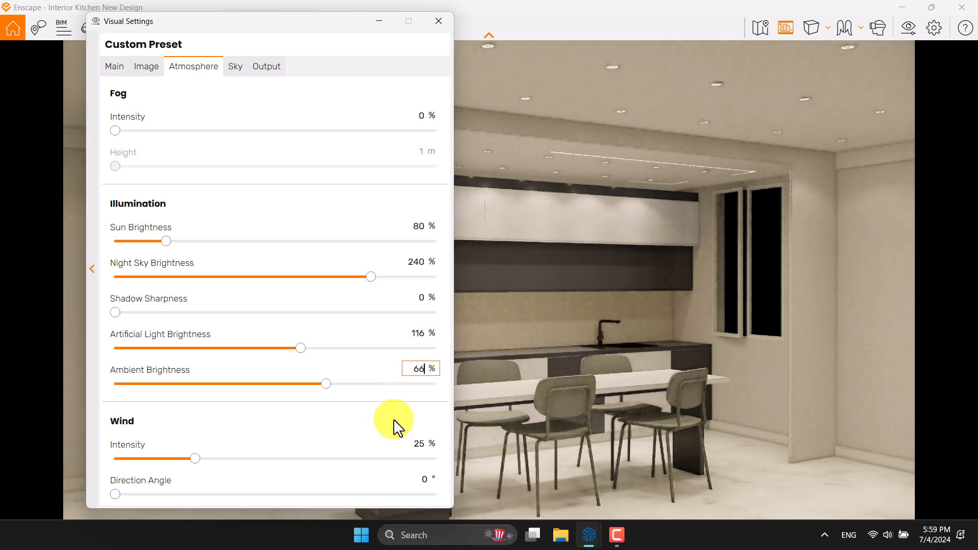
click(425, 445)
text(0)
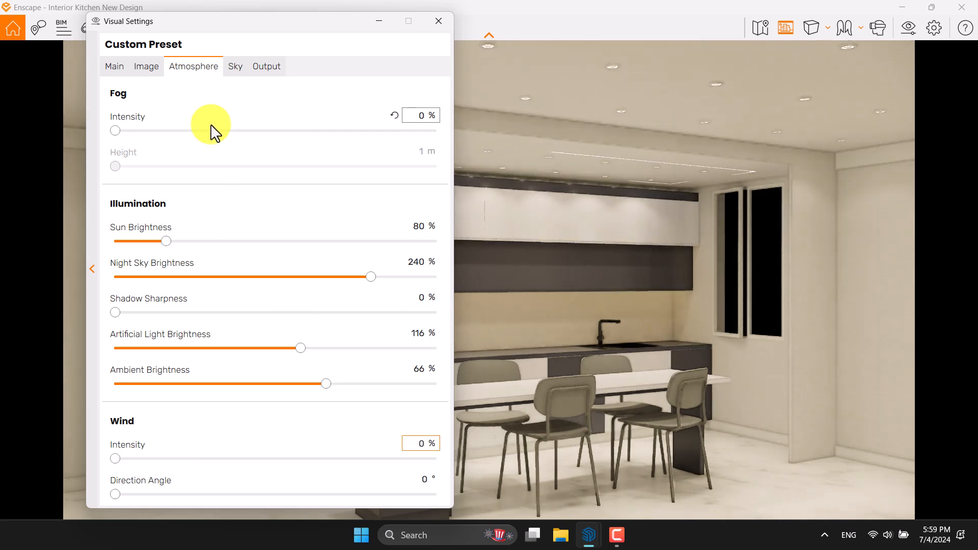
Use White Cubes as the sky's horizon source and set cloud density, variety, cirrus amount and contrails to 0.
click(234, 68)
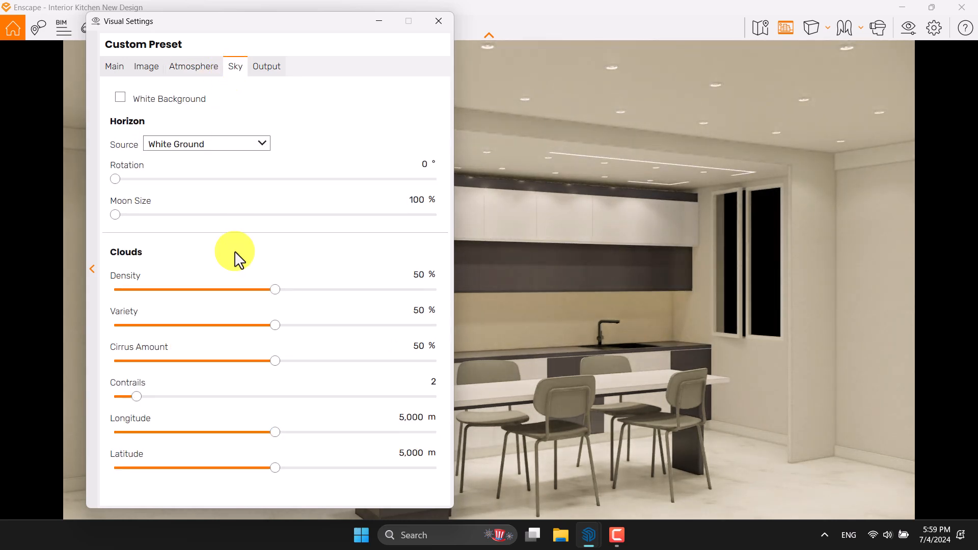
click(211, 147)
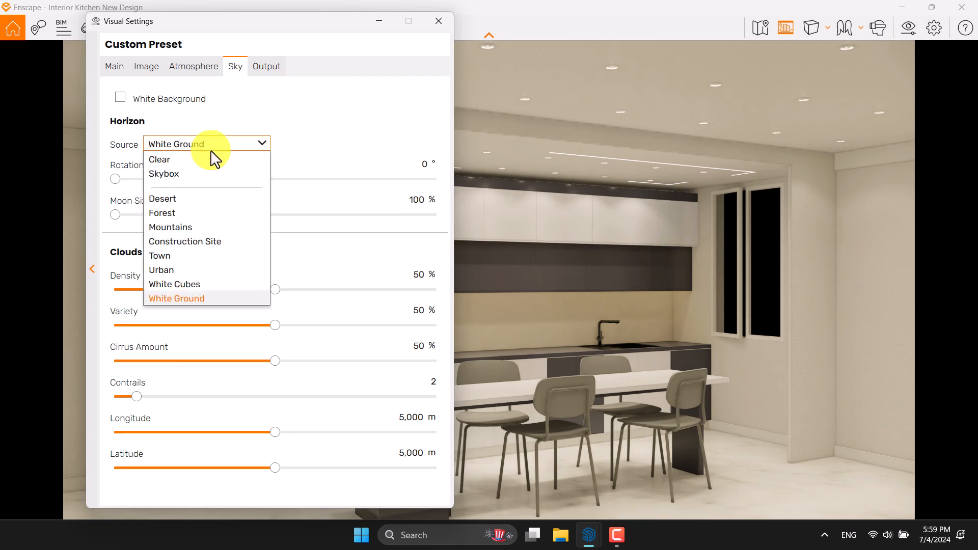
click(198, 284)
text(0)
click(418, 310)
text(0)
click(420, 346)
text(0)
click(421, 374)
text(0)
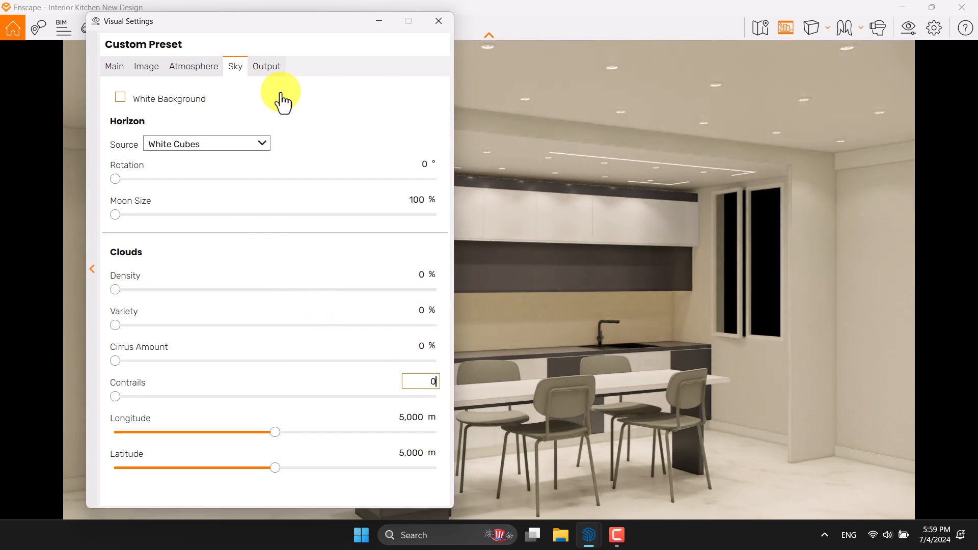
Set the output to a custom resolution of 1920 × 1280 pixels.
click(275, 68)
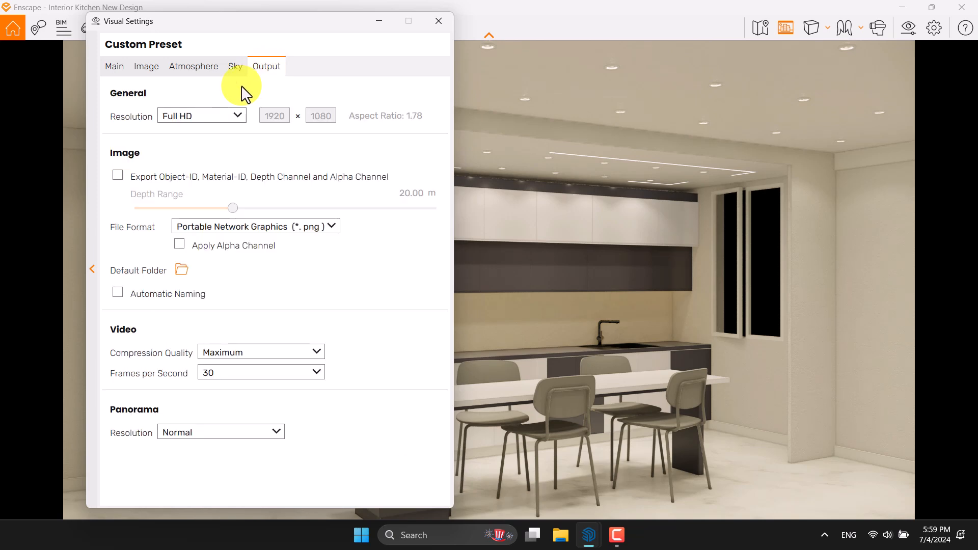
click(220, 118)
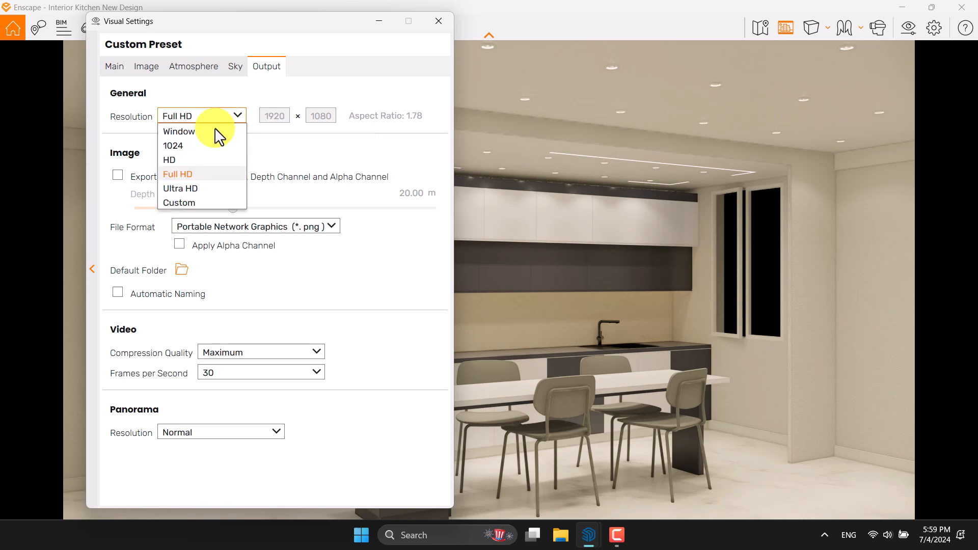
click(214, 202)
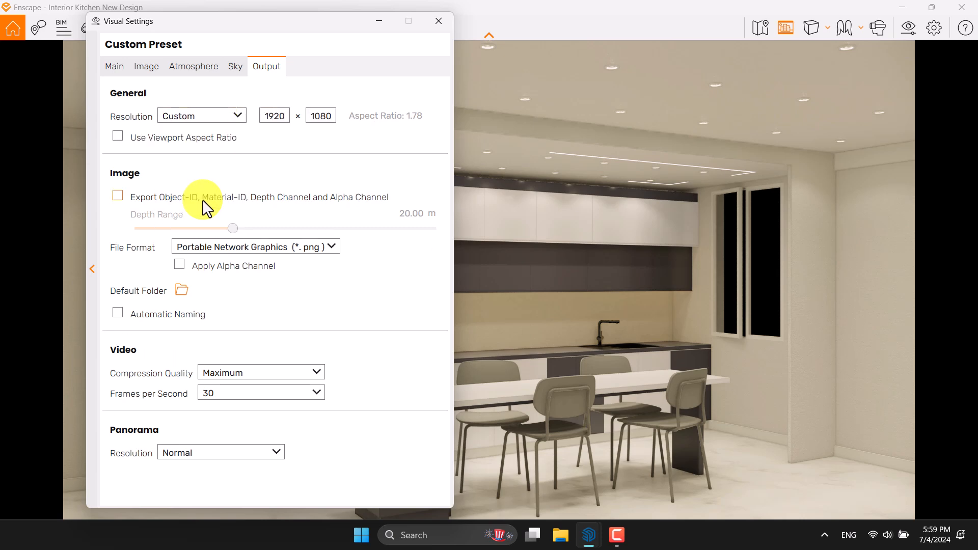
double_click(312, 116)
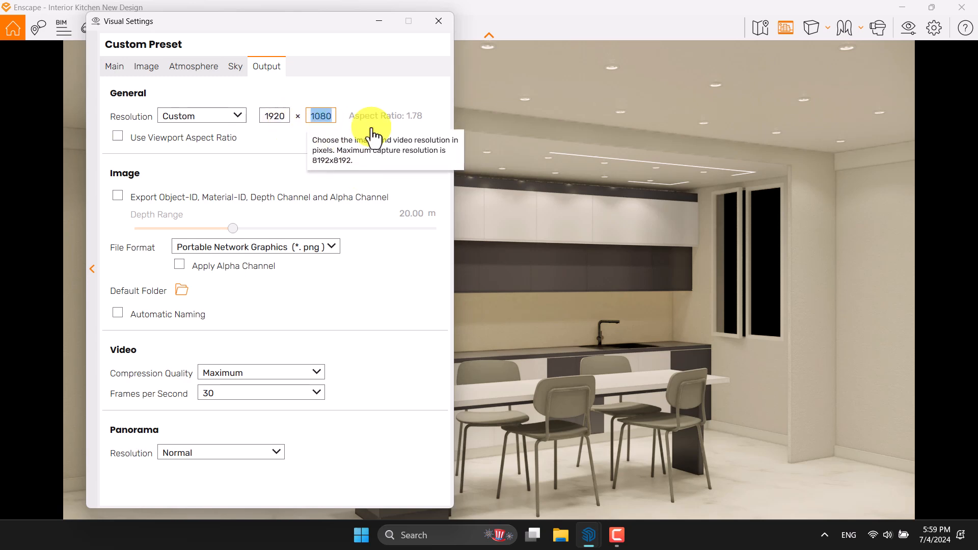
text(1280)
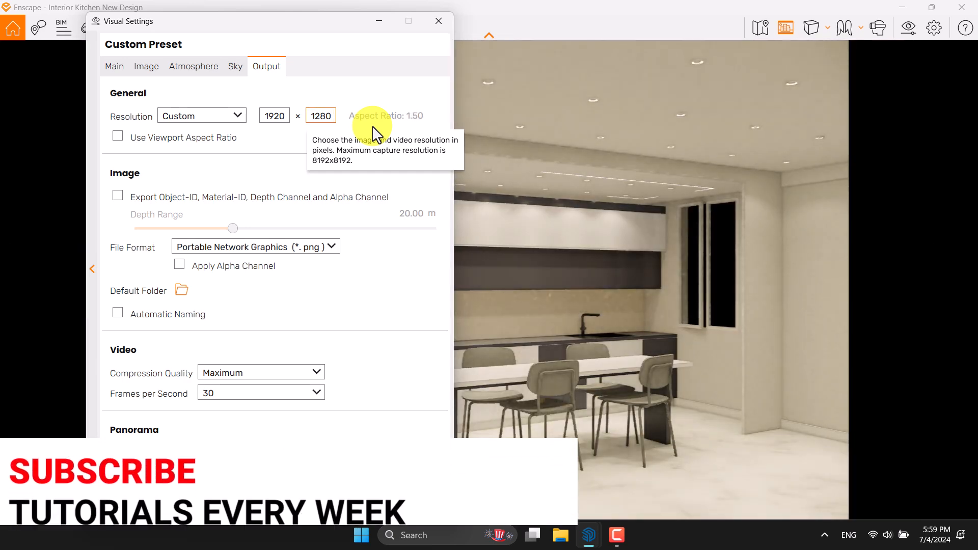
Set the camera's horizontal field of view to 48°, with the settings window moved aside to check the framing.
click(114, 68)
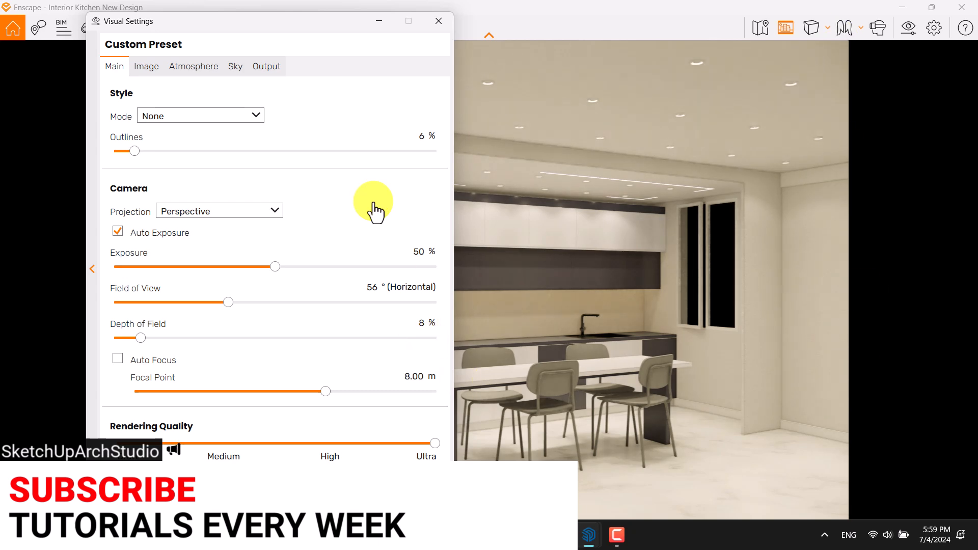
drag(322, 30, 748, 25)
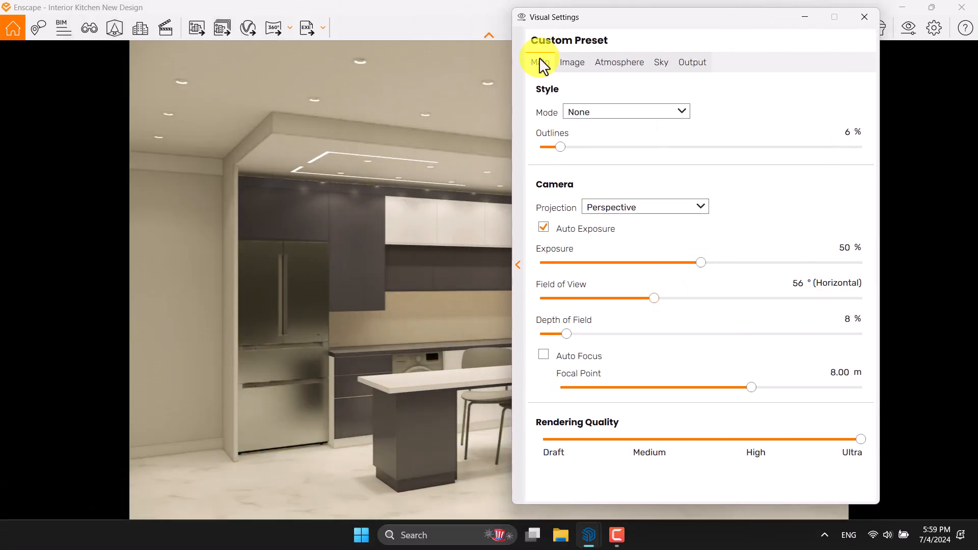
drag(651, 300, 635, 300)
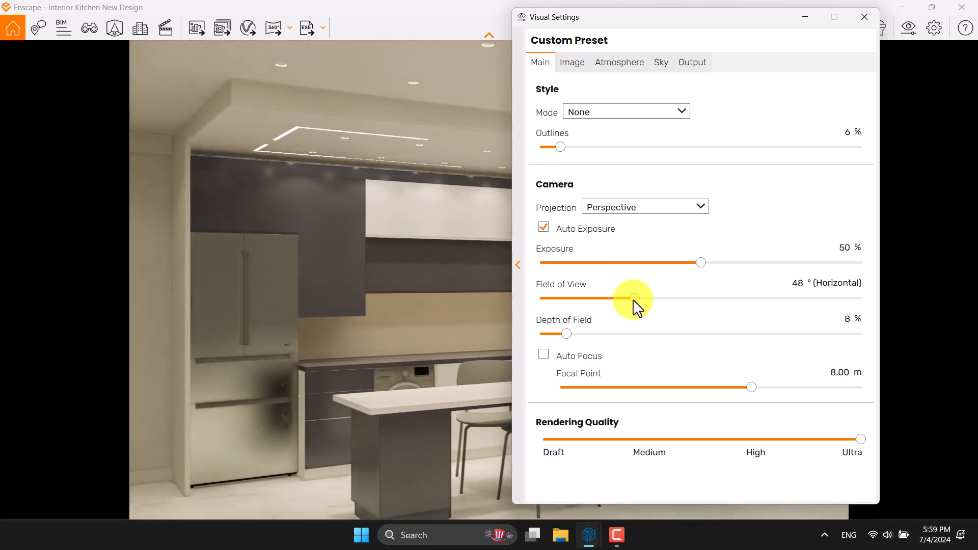
click(796, 284)
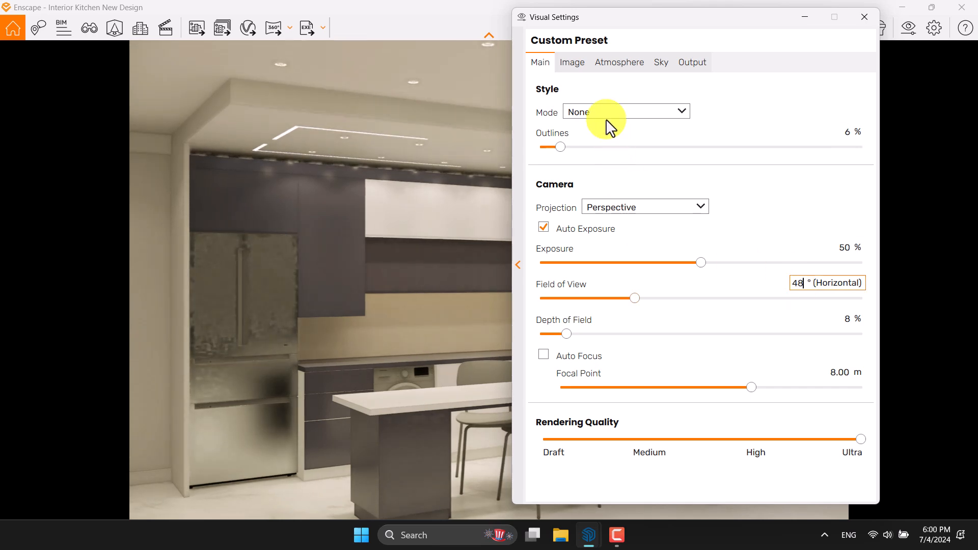
Set the style outlines to 0% and close the visual settings.
click(845, 134)
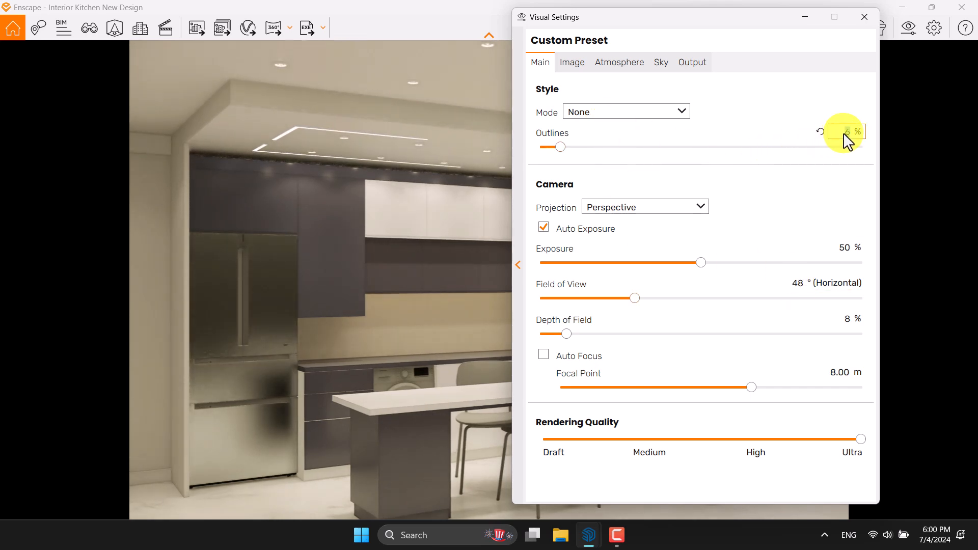
text(0)
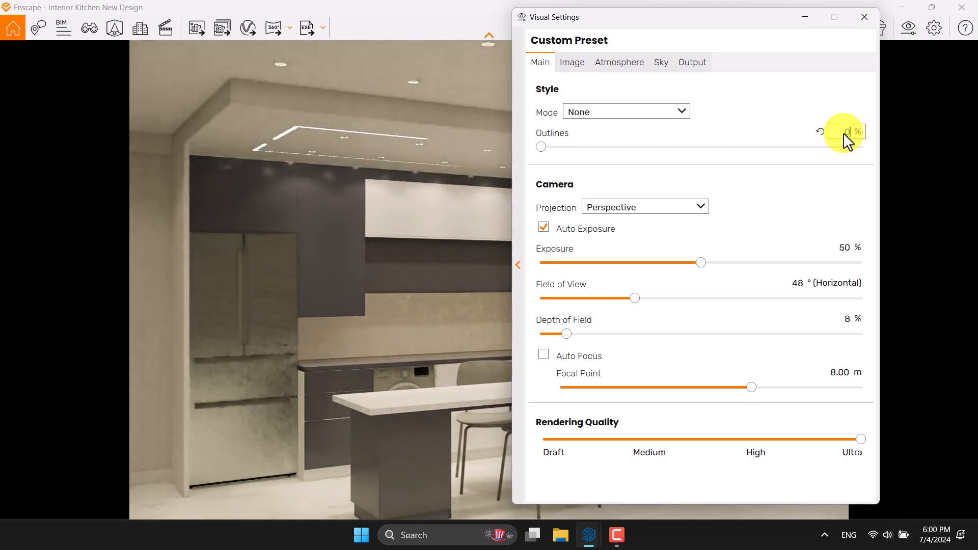
click(863, 18)
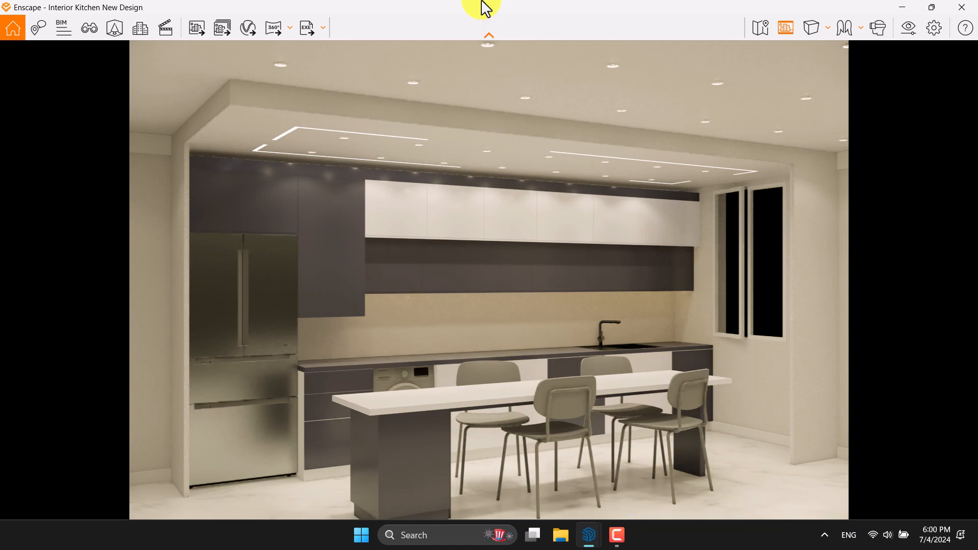
Place the render window side by side with SketchUp and open the DimGray material in the Enscape Material Editor.
key(super+Right)
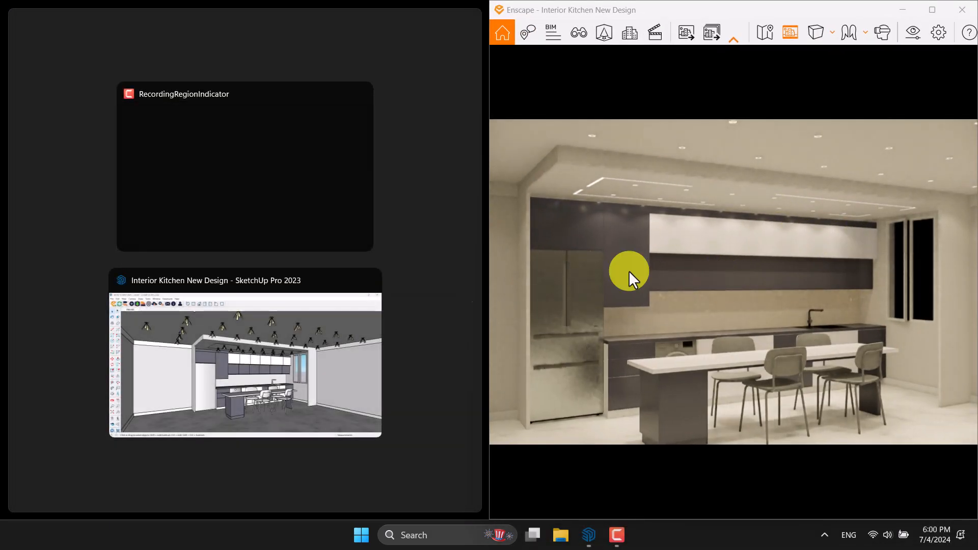
click(277, 343)
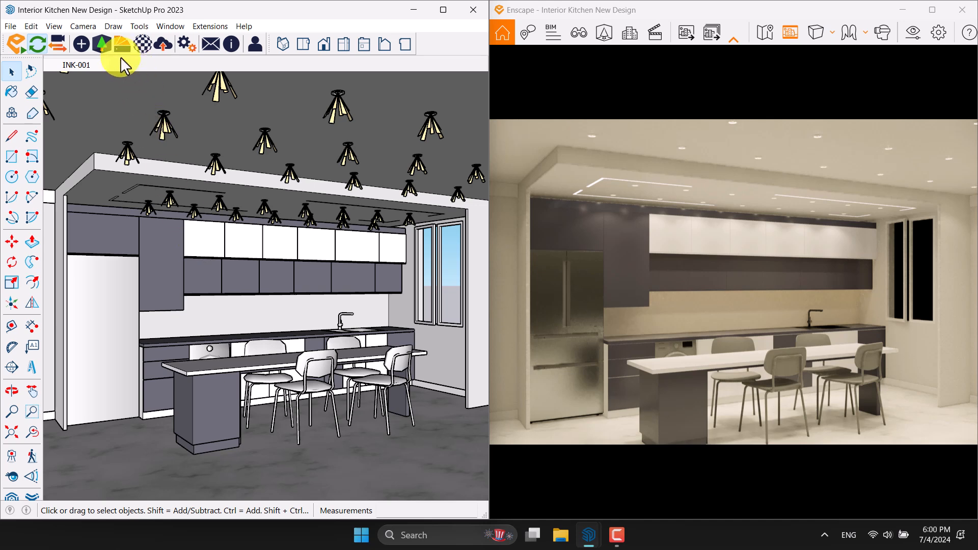
click(136, 50)
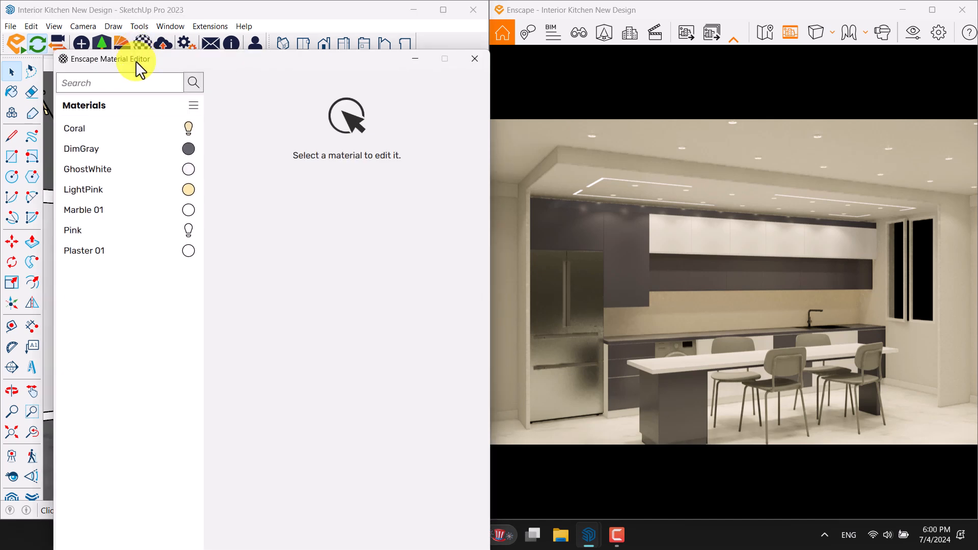
click(116, 153)
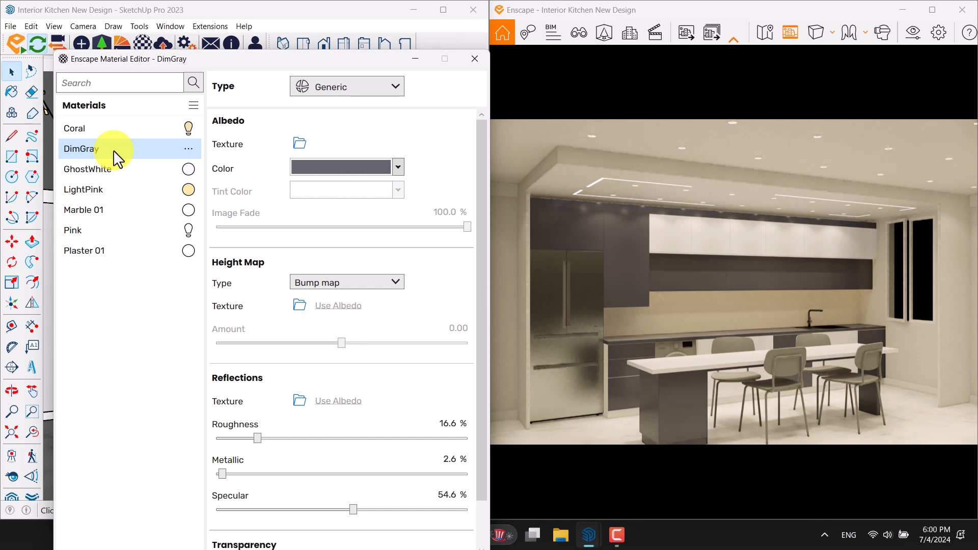
Try a custom reddish-brown albedo color, #846C6C, on the DimGray cabinet material.
click(365, 168)
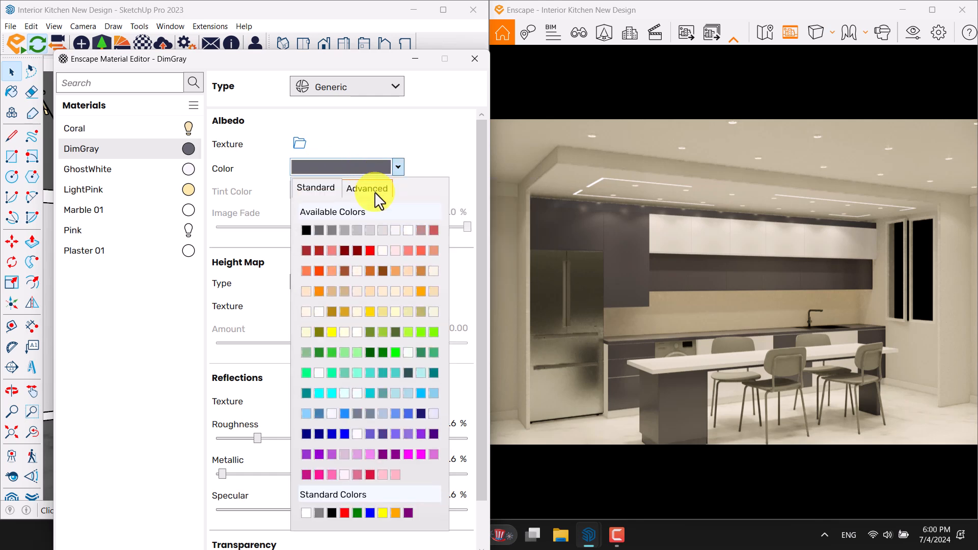
click(367, 189)
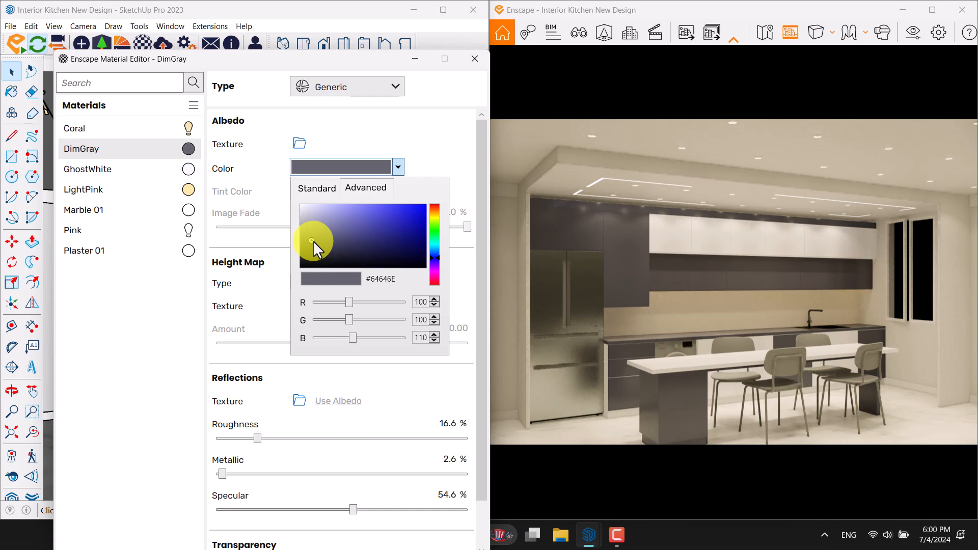
mouse_move(313, 241)
mouse_down()
mouse_move(386, 224)
mouse_move(368, 240)
mouse_move(343, 222)
mouse_move(322, 234)
mouse_move(352, 216)
mouse_move(381, 219)
mouse_move(397, 252)
mouse_move(435, 246)
mouse_move(439, 223)
mouse_up()
mouse_move(371, 241)
mouse_down()
mouse_move(385, 222)
mouse_move(390, 228)
mouse_move(351, 228)
mouse_up()
drag(435, 224, 443, 275)
drag(447, 281, 442, 285)
drag(363, 232, 323, 235)
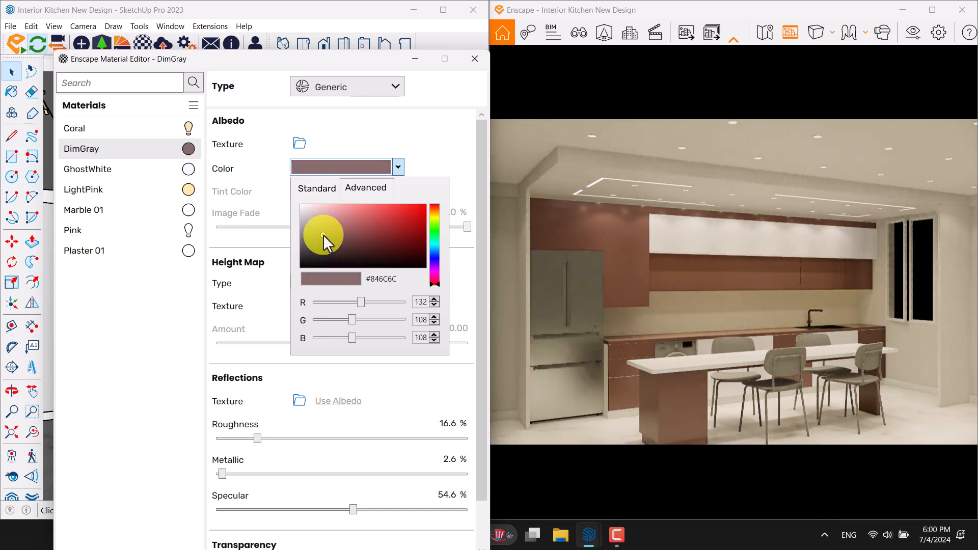
Change the DimGray material's albedo color to a neutral gray with RGB 100, 100, 100.
click(304, 188)
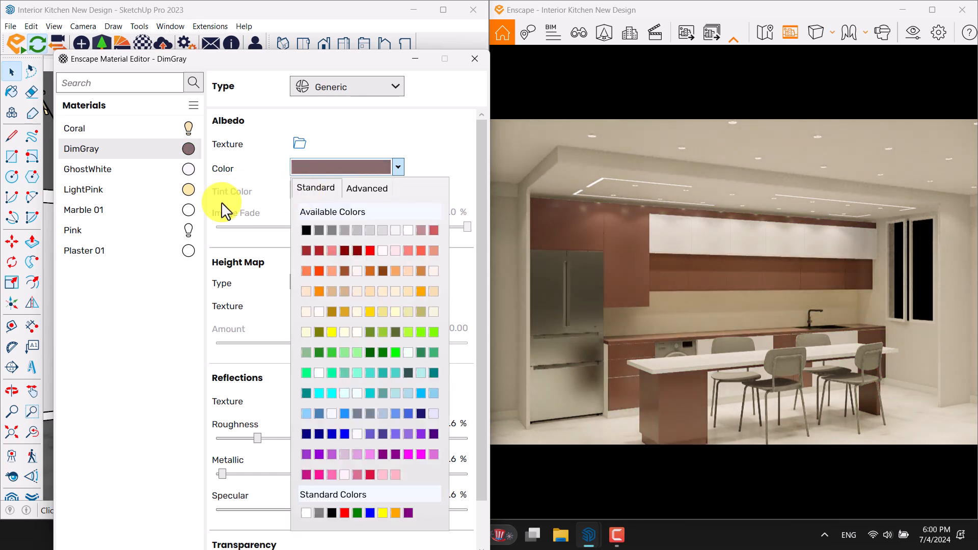
click(317, 229)
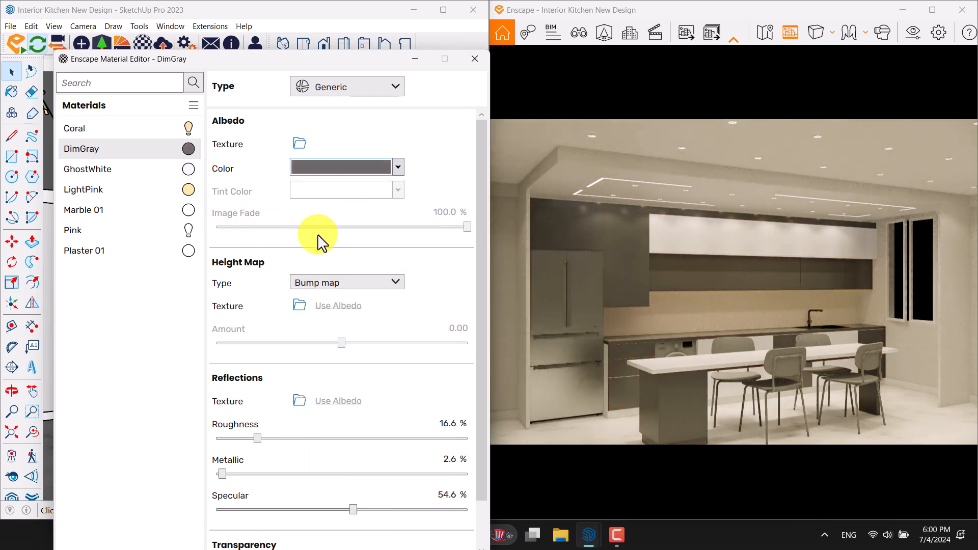
click(389, 168)
click(386, 187)
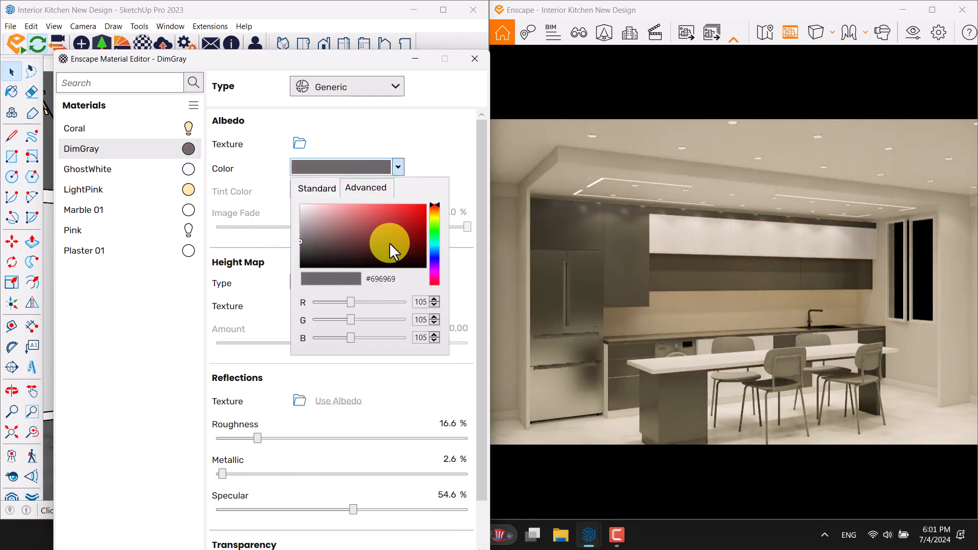
double_click(421, 302)
text(100)
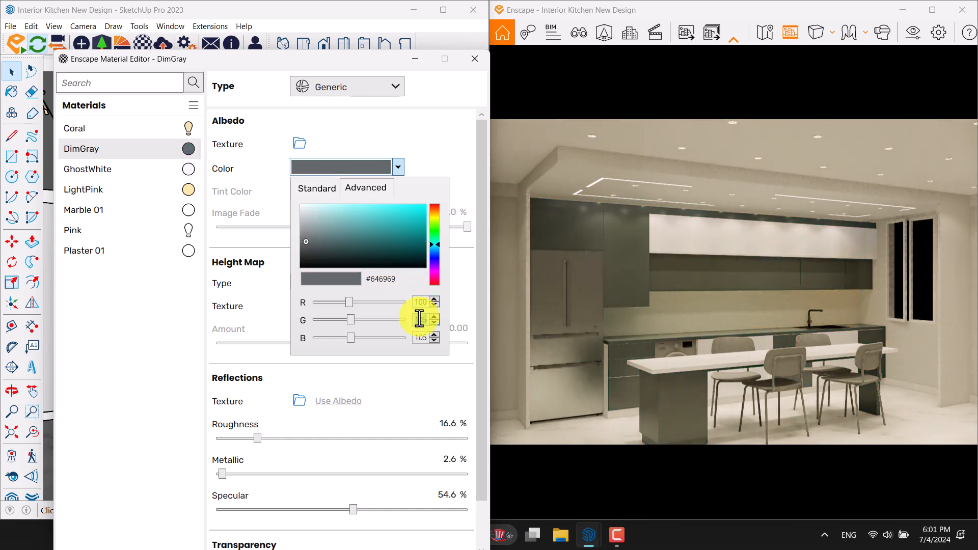
text(100)
double_click(421, 338)
text(100)
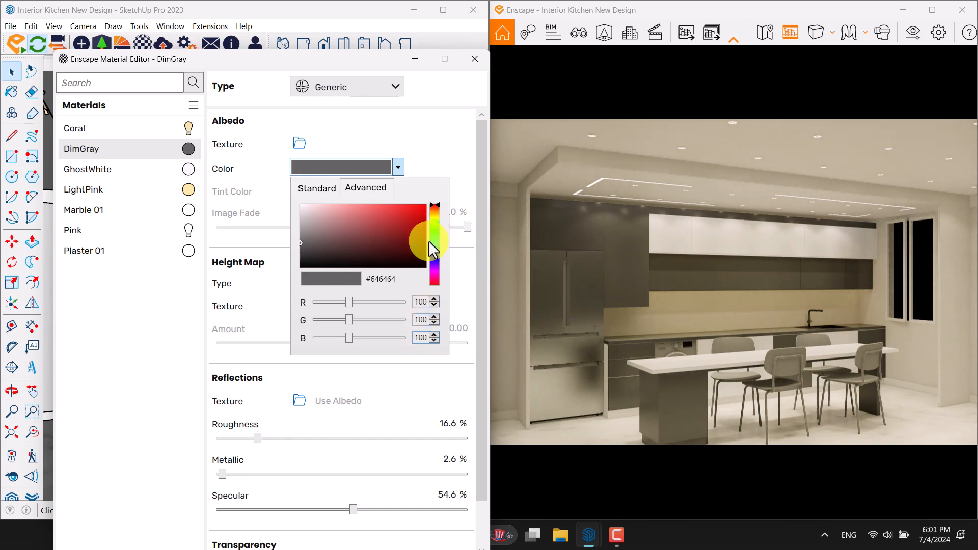
click(425, 170)
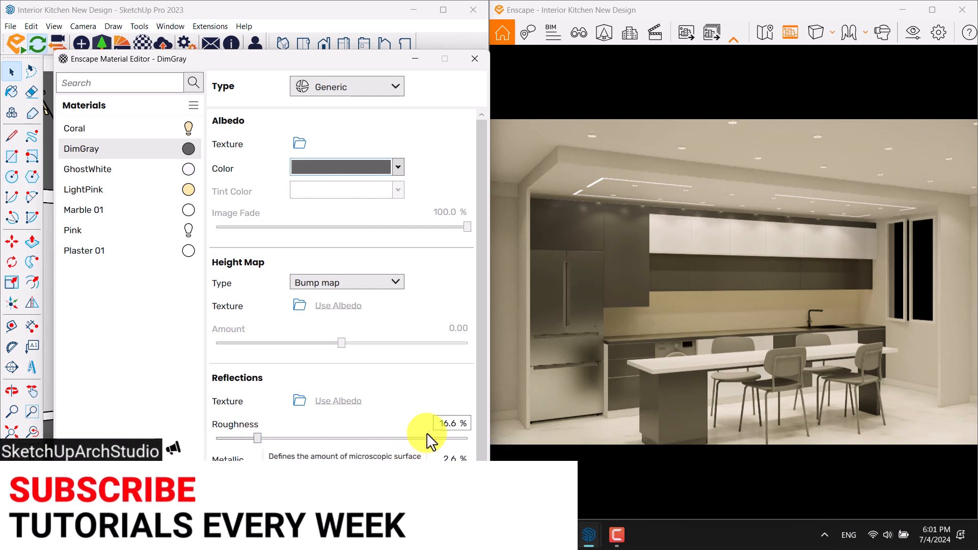
Set the DimGray material's roughness to 5.6%, then close the material editor and maximize the render window.
click(447, 425)
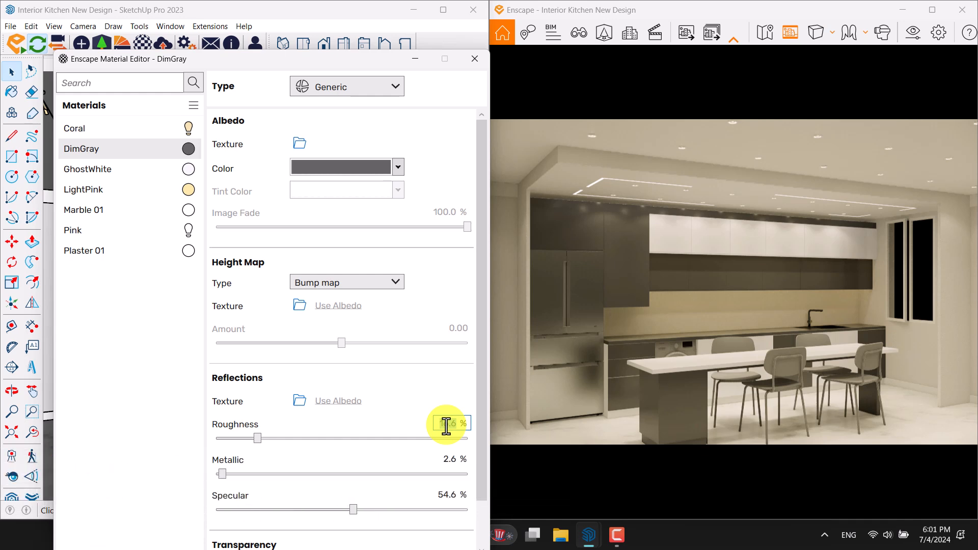
text(5)
key(Return)
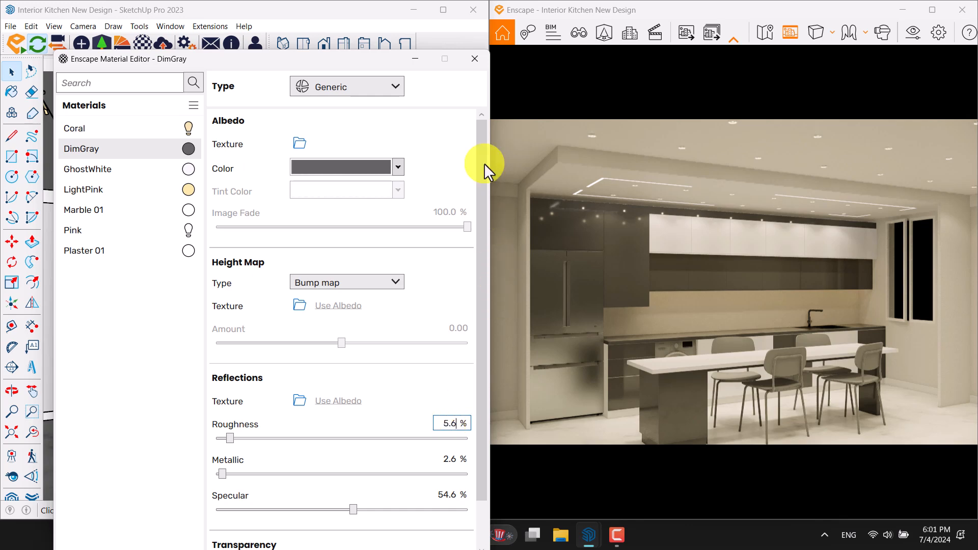
click(475, 59)
click(932, 9)
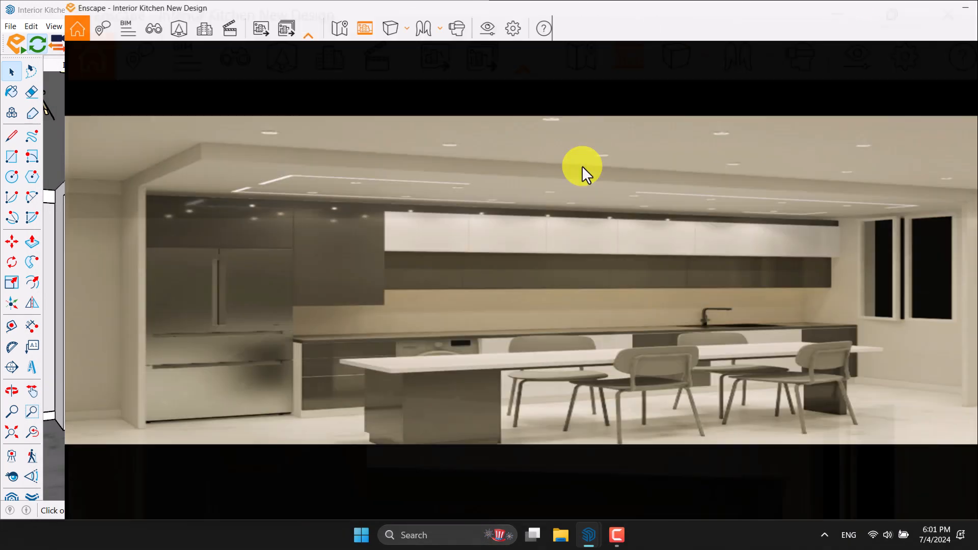
Export the current view as a PNG image named "Kitchen Render UHD" on the Desktop.
click(194, 29)
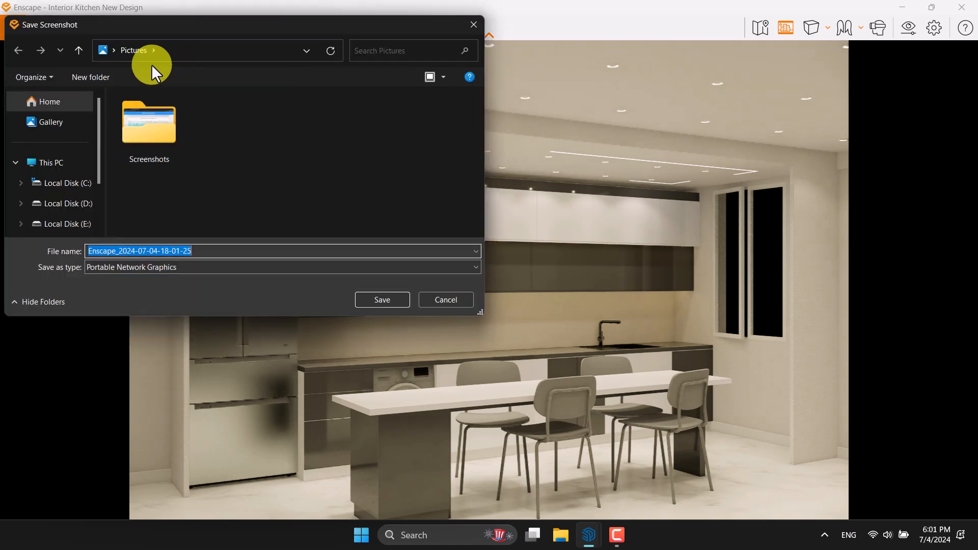
click(113, 50)
click(130, 109)
double_click(207, 251)
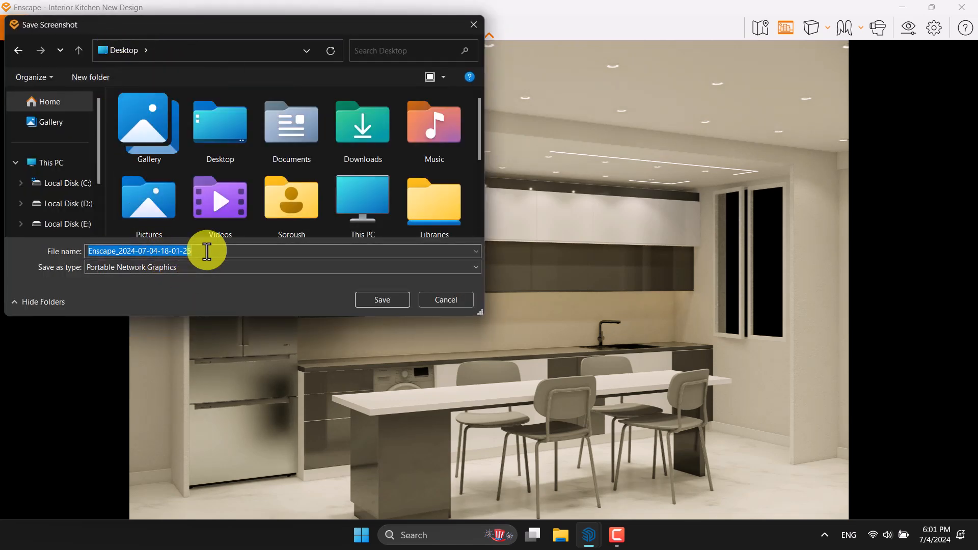
text(Kitchen Render U)
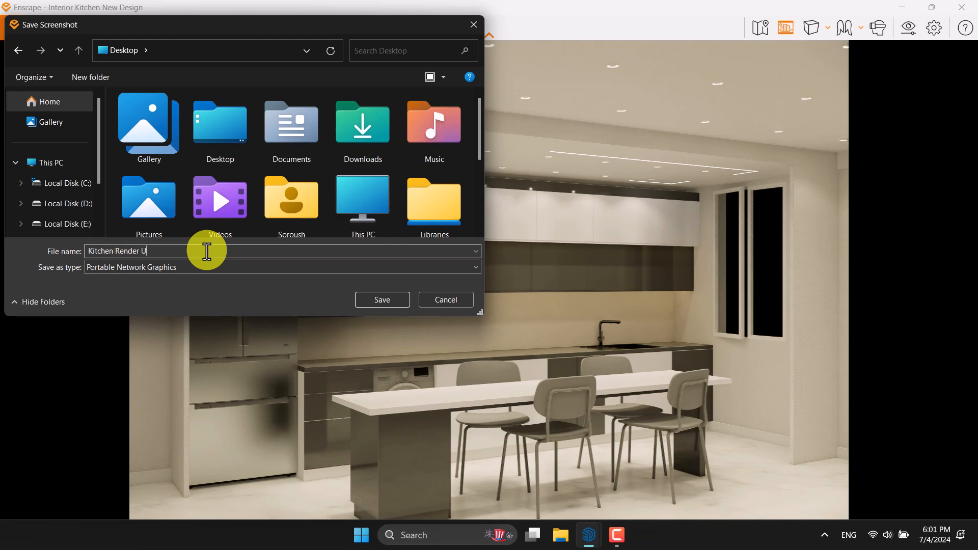
text(HD)
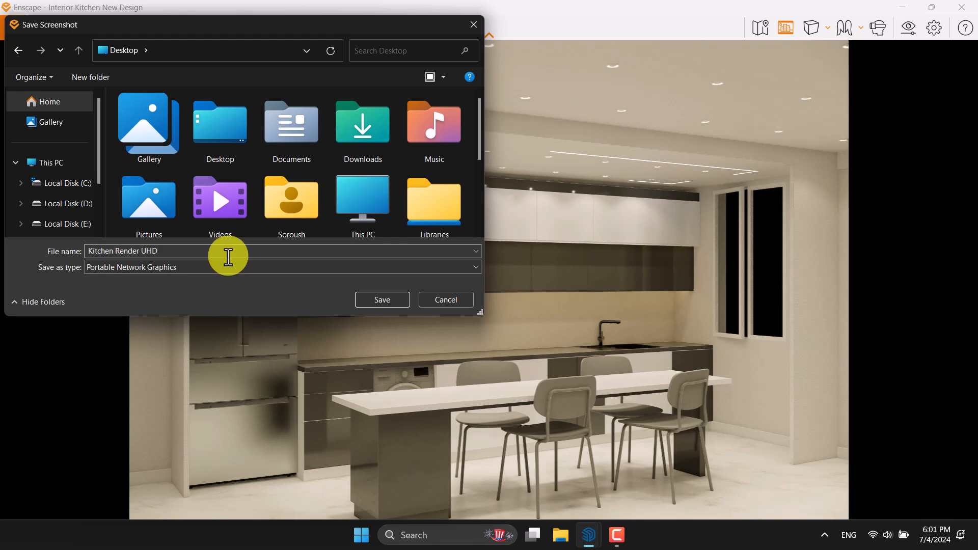
click(377, 302)
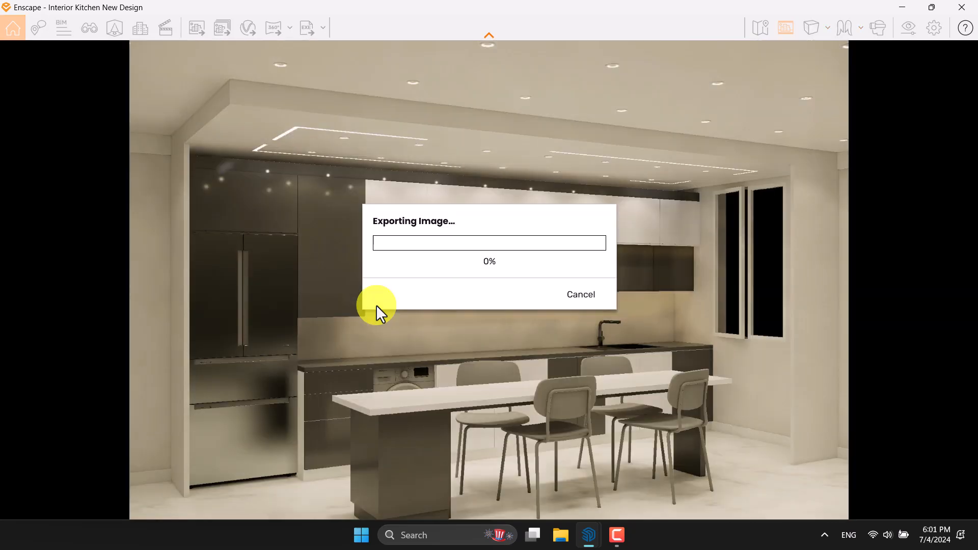
click(617, 534)
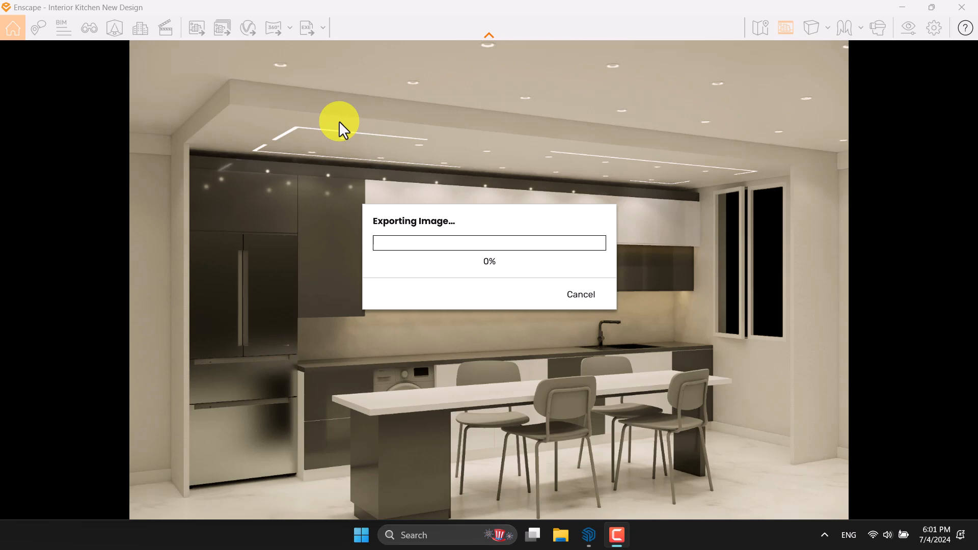